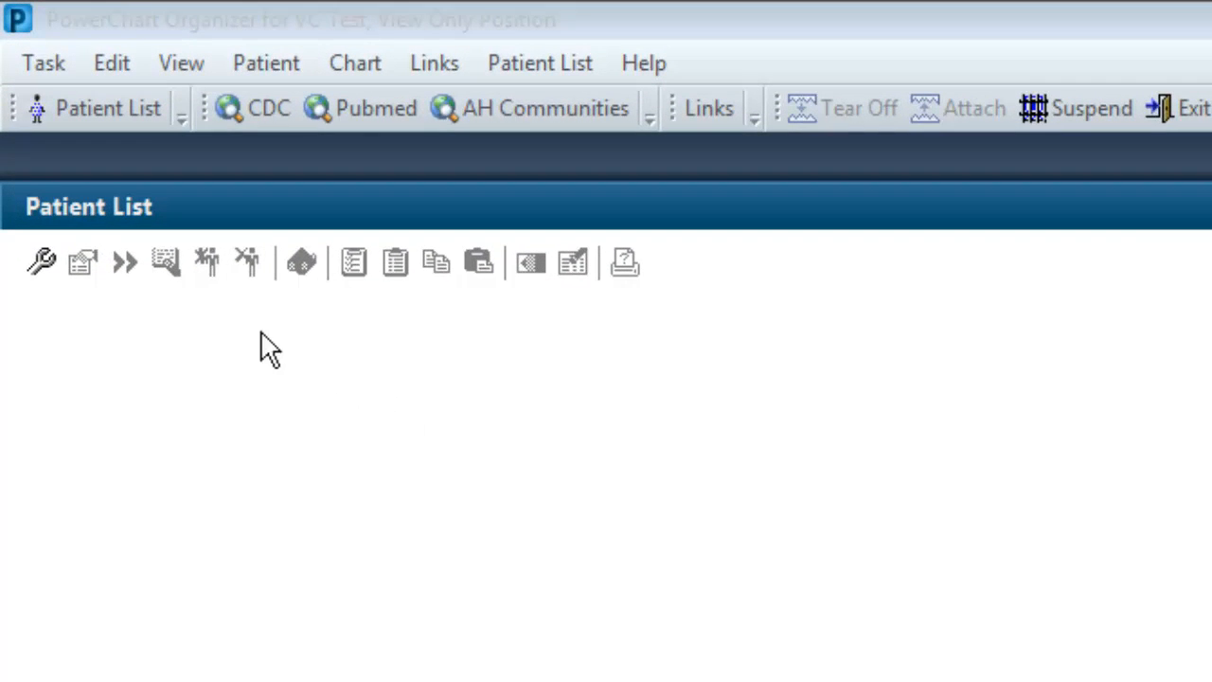
Step: Start a new Custom patient list restricted to patients that have not been discharged
left_click(36, 260)
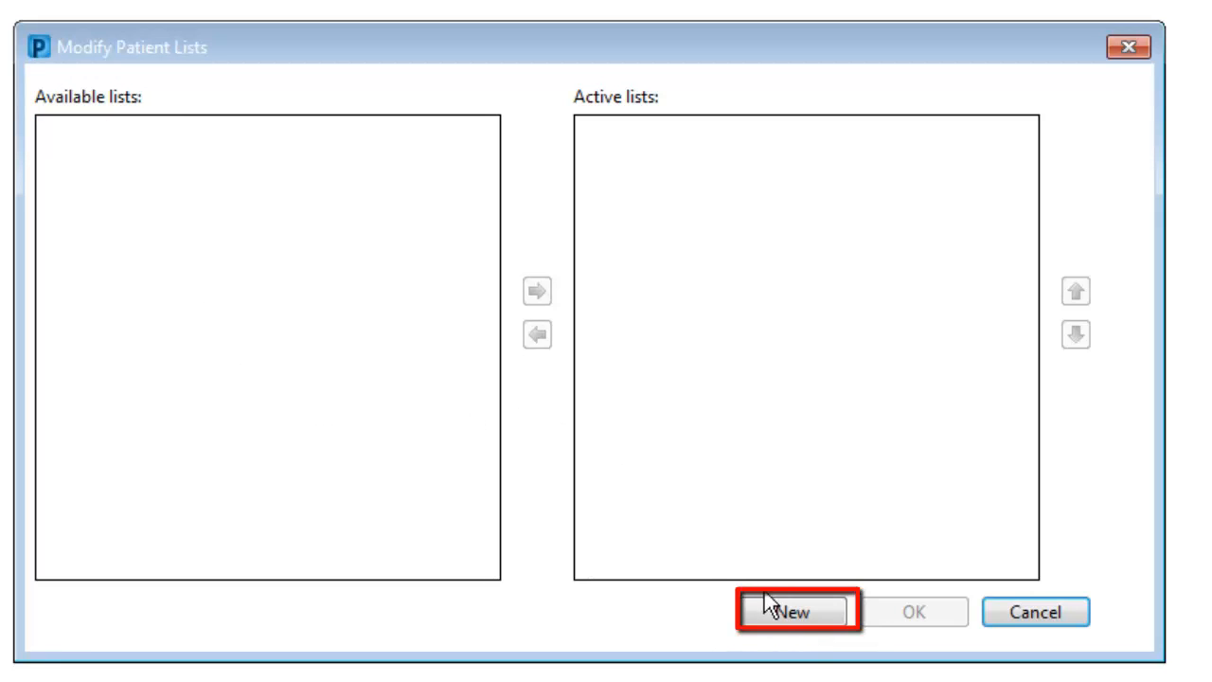
left_click(793, 614)
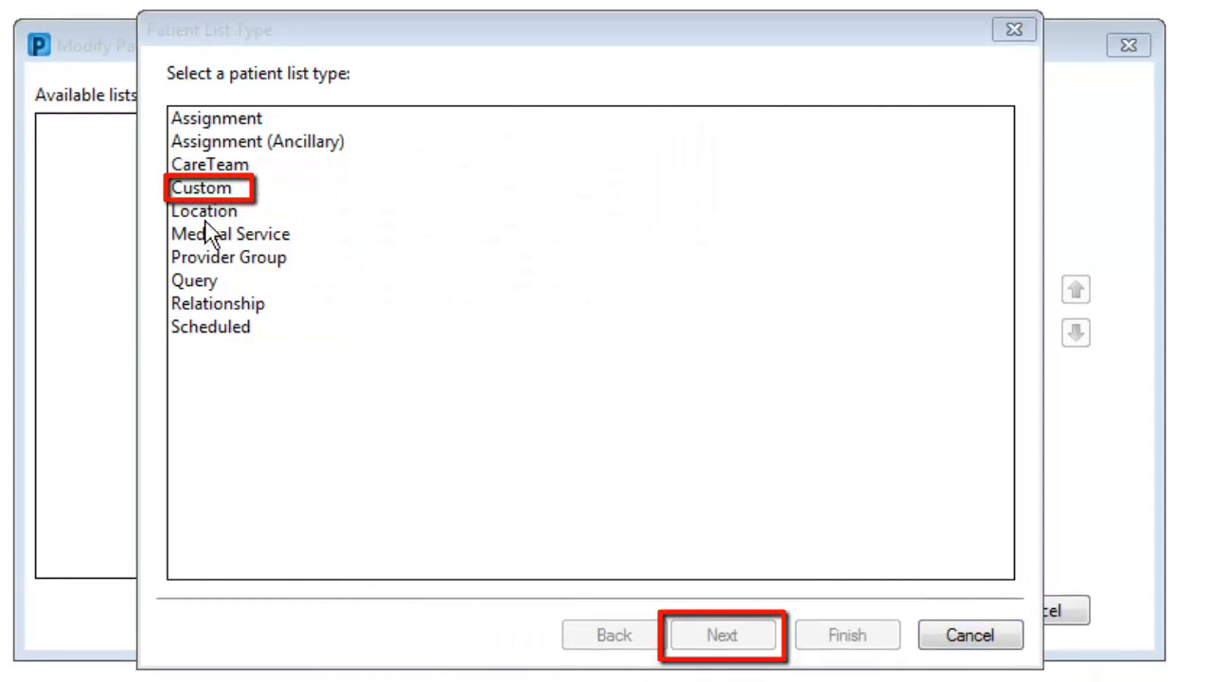
left_click(201, 194)
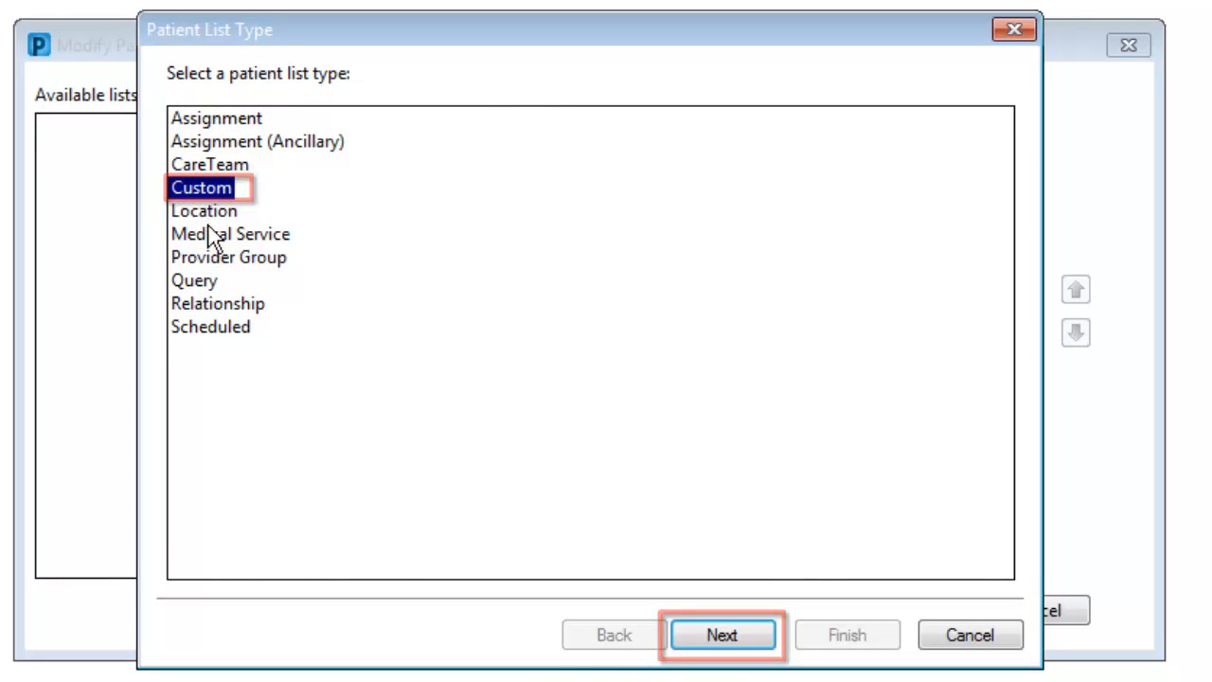
left_click(747, 636)
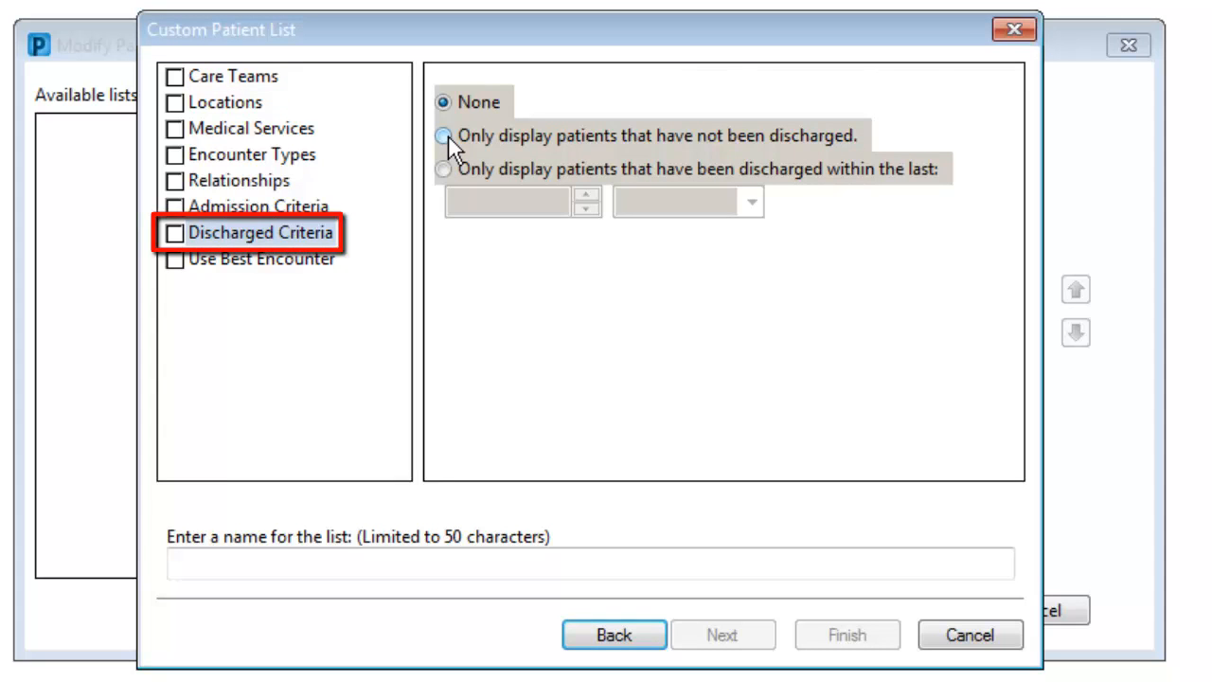
left_click(444, 135)
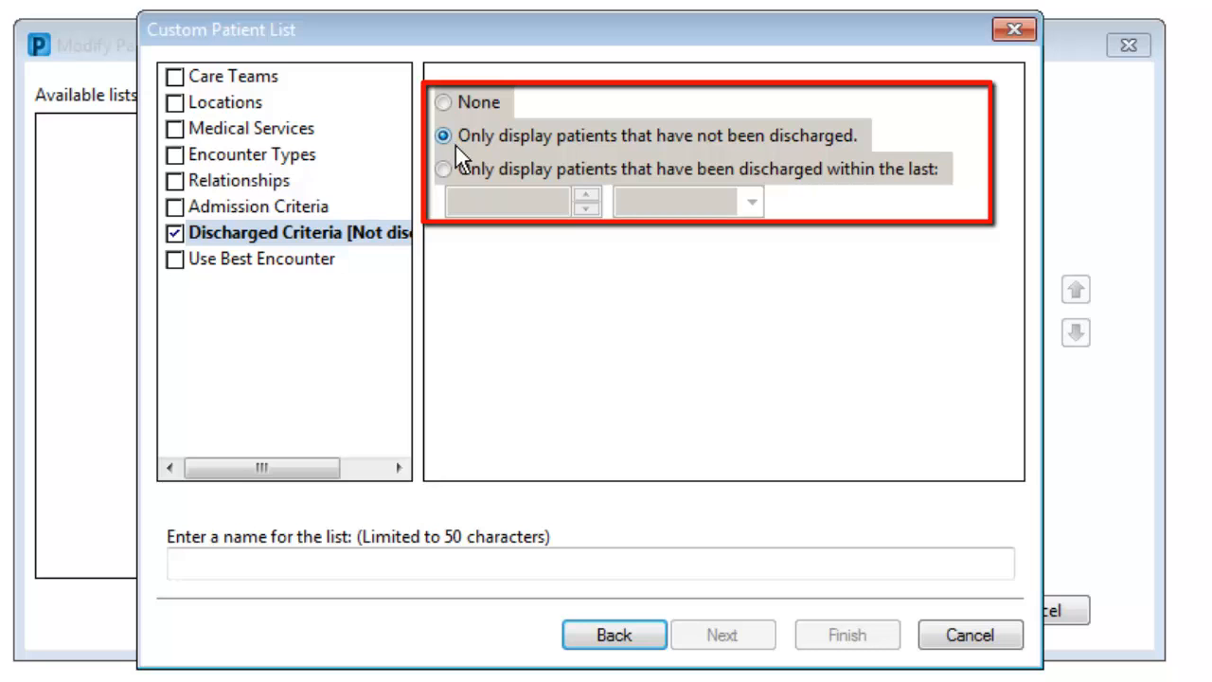
Step: Name the custom list "Test Video Custom List" and finish creating it
left_click(284, 563)
type("T")
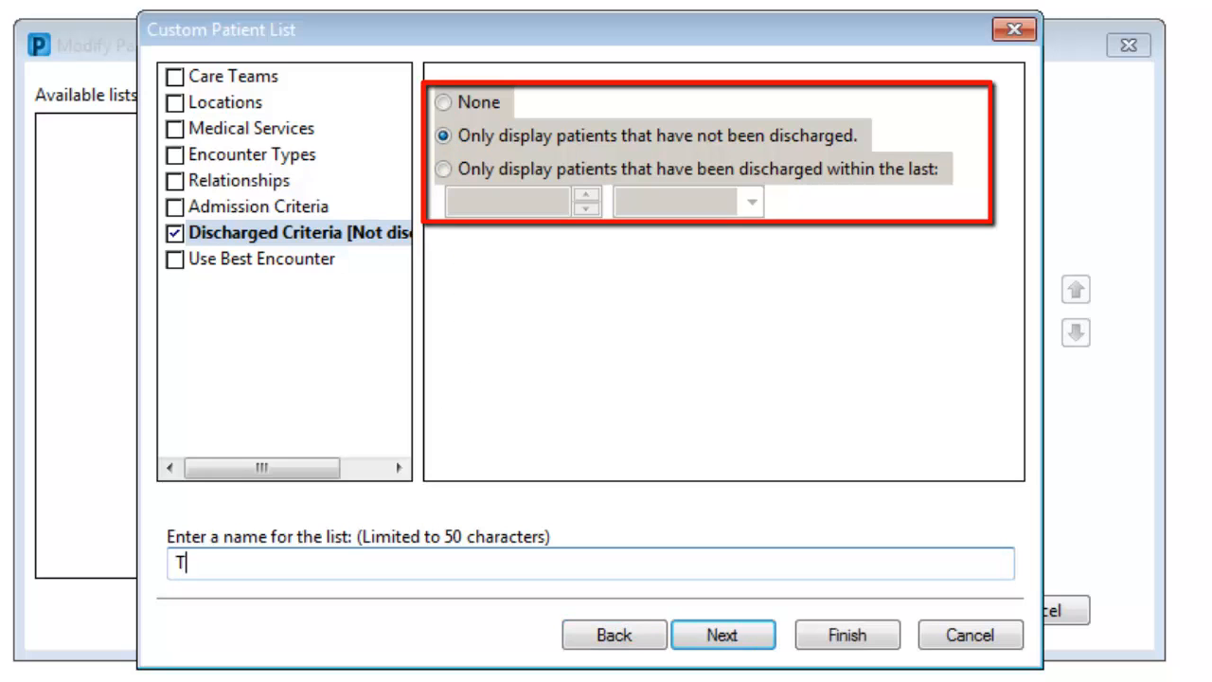
type("est ")
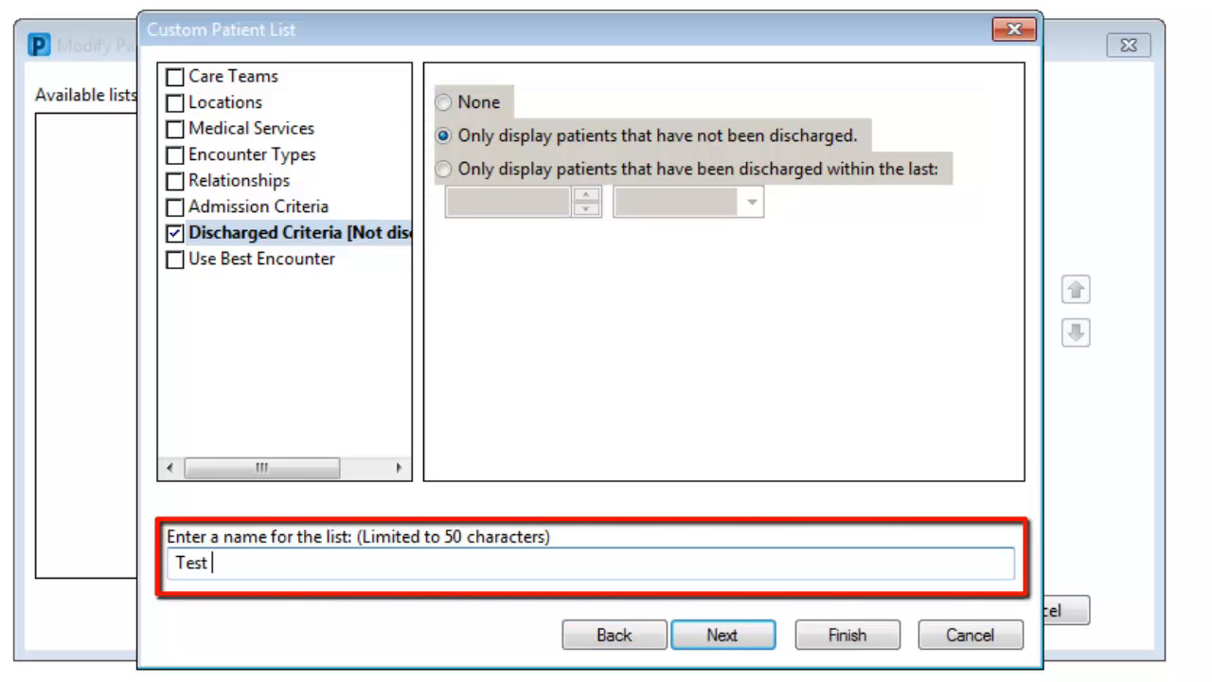
type("Video Custom ")
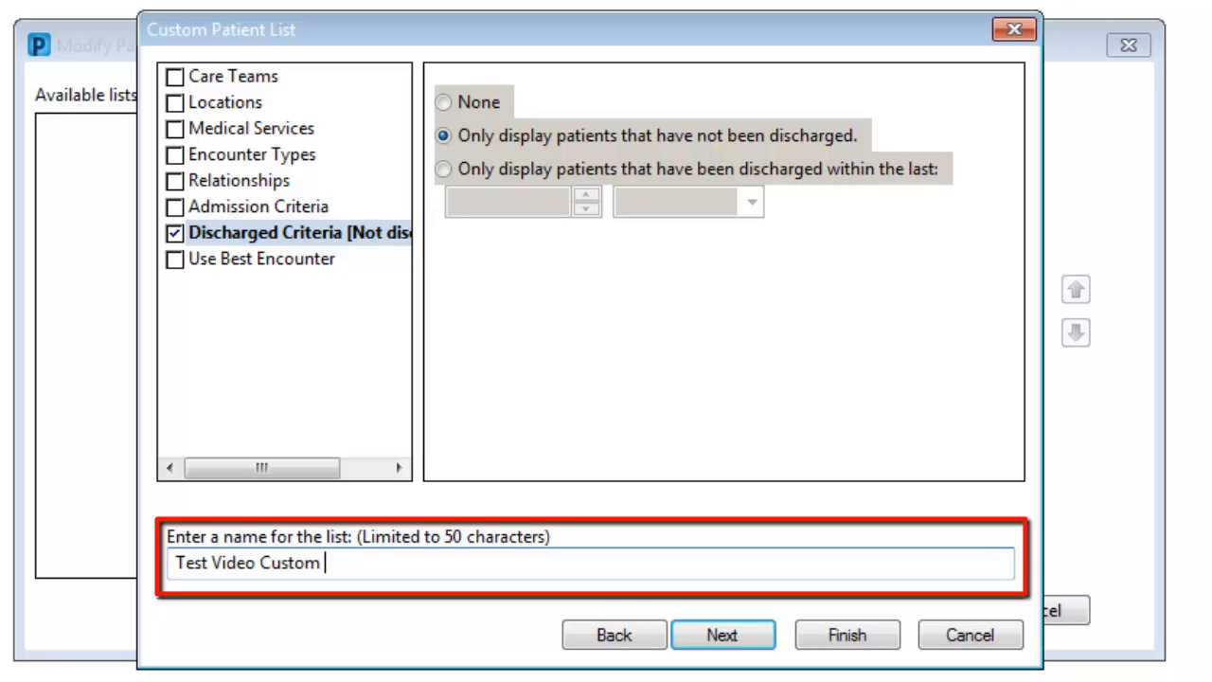
type("List")
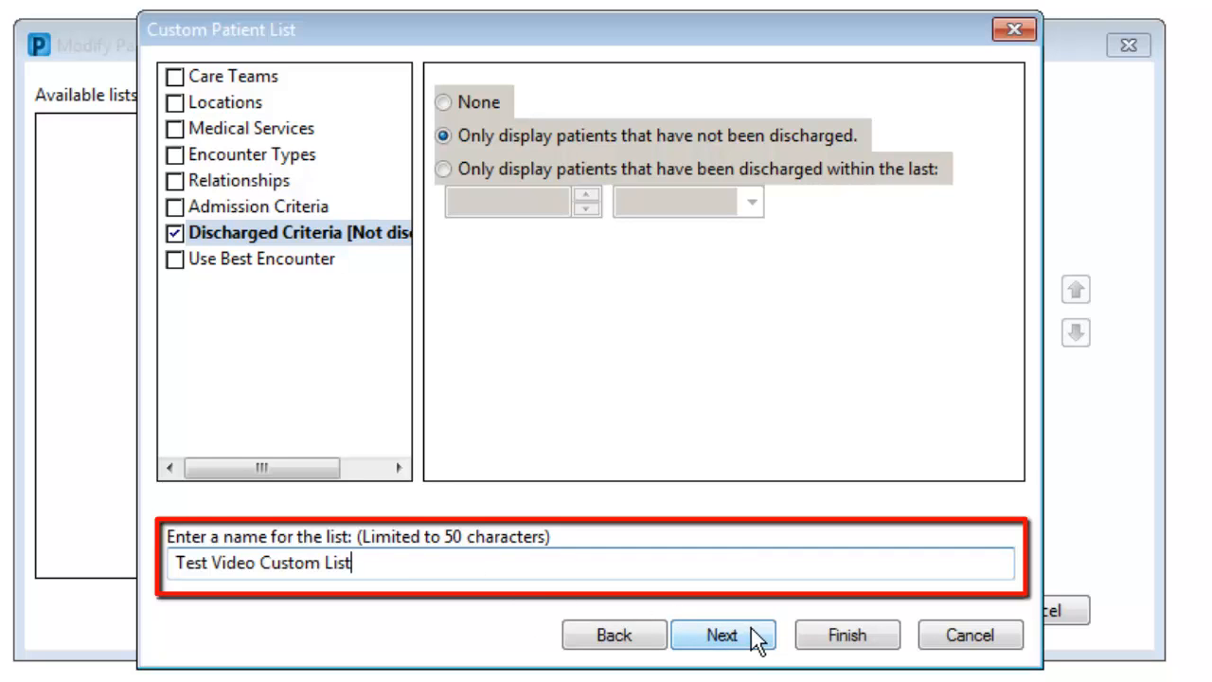
left_click(845, 640)
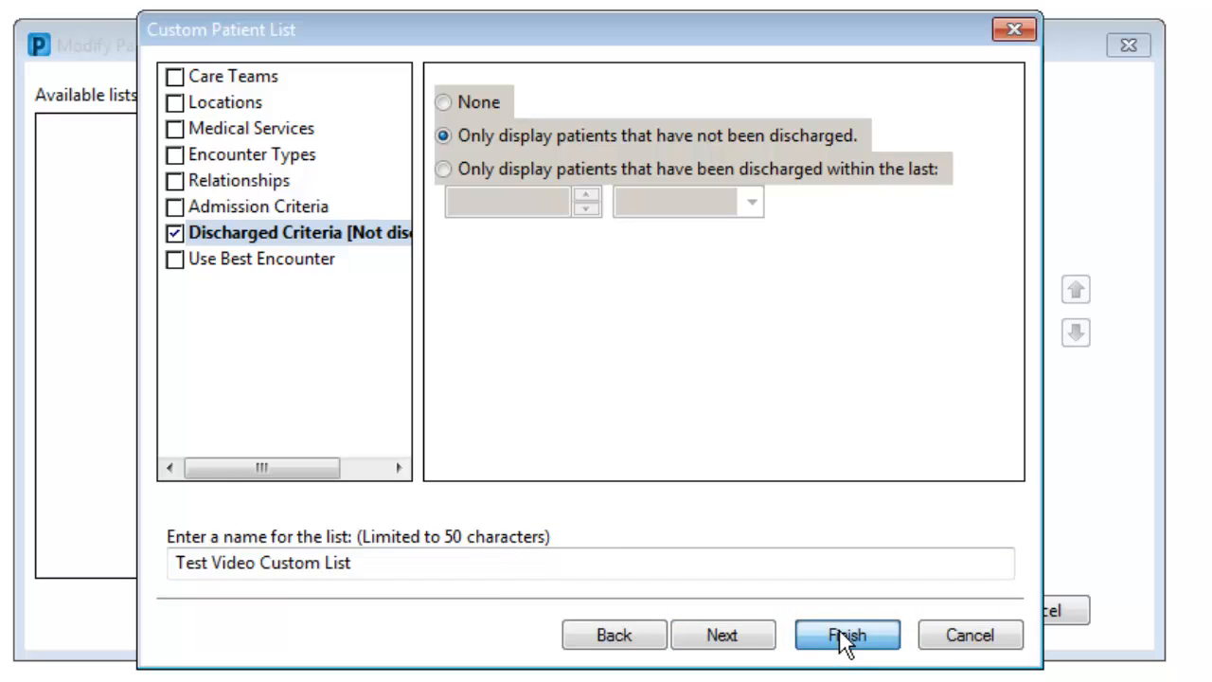
left_click(840, 636)
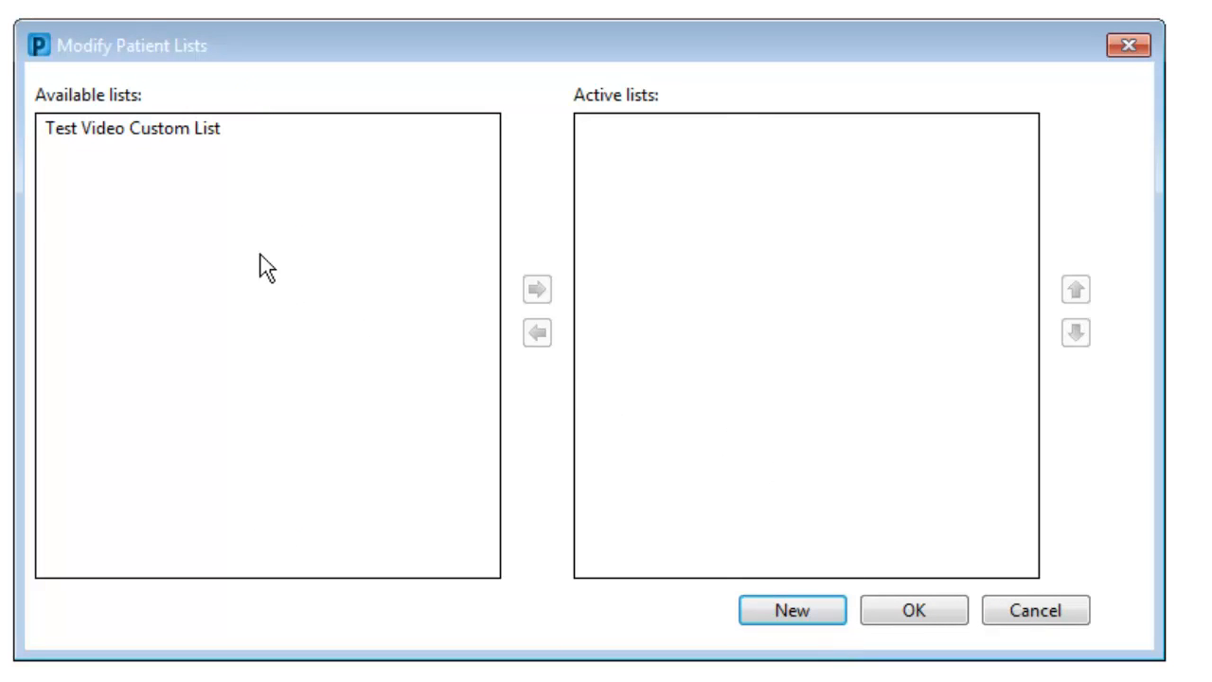
Step: Move Test Video Custom List from the available lists to the active lists
left_click(162, 142)
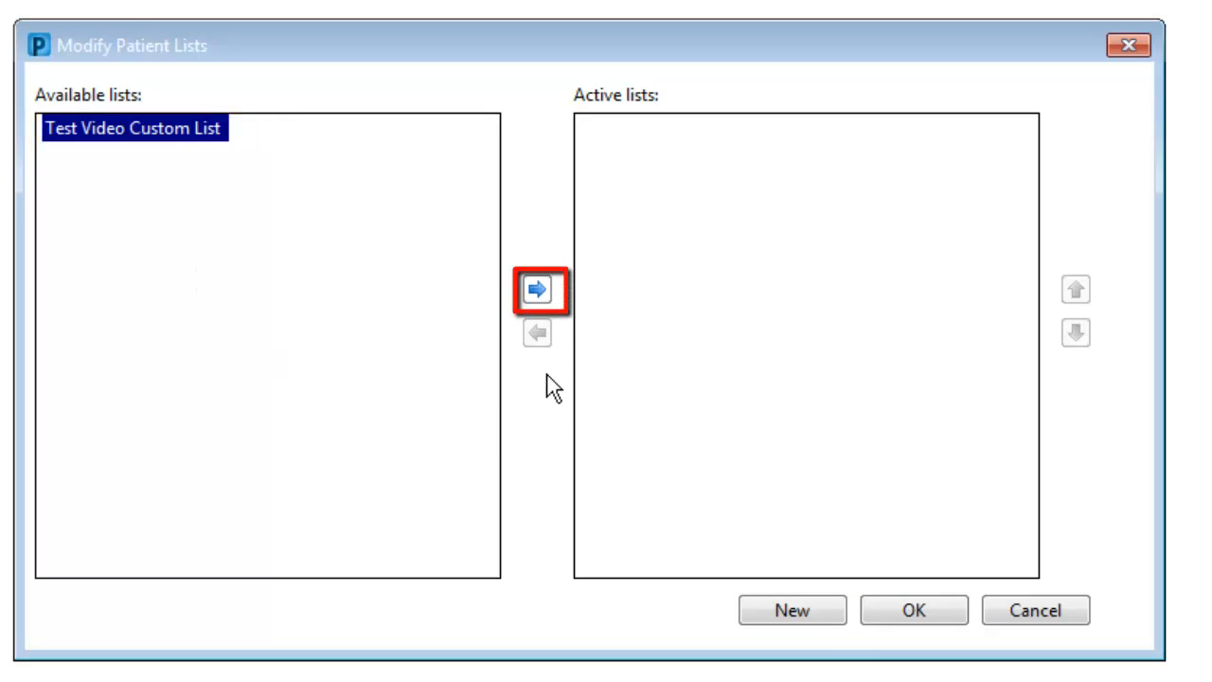
left_click(545, 286)
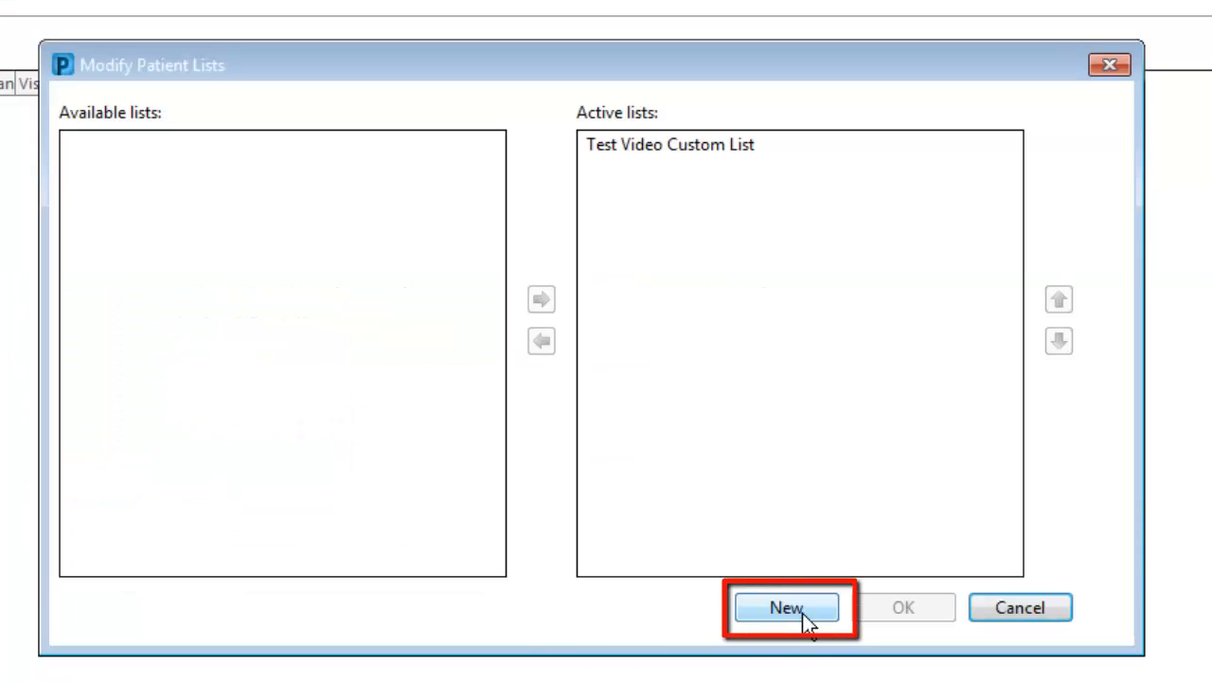
Step: Create a Location patient list for unit VCHJ J5E under Via Christi Hospital St Joseph
left_click(802, 609)
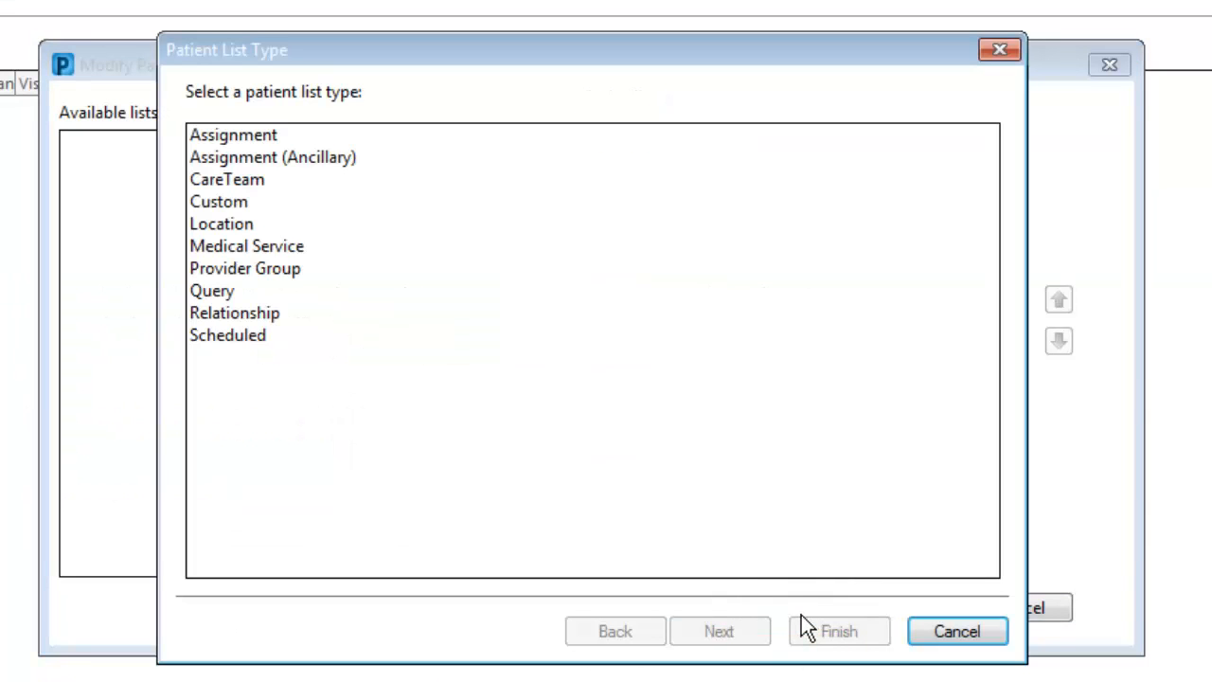
left_click(249, 226)
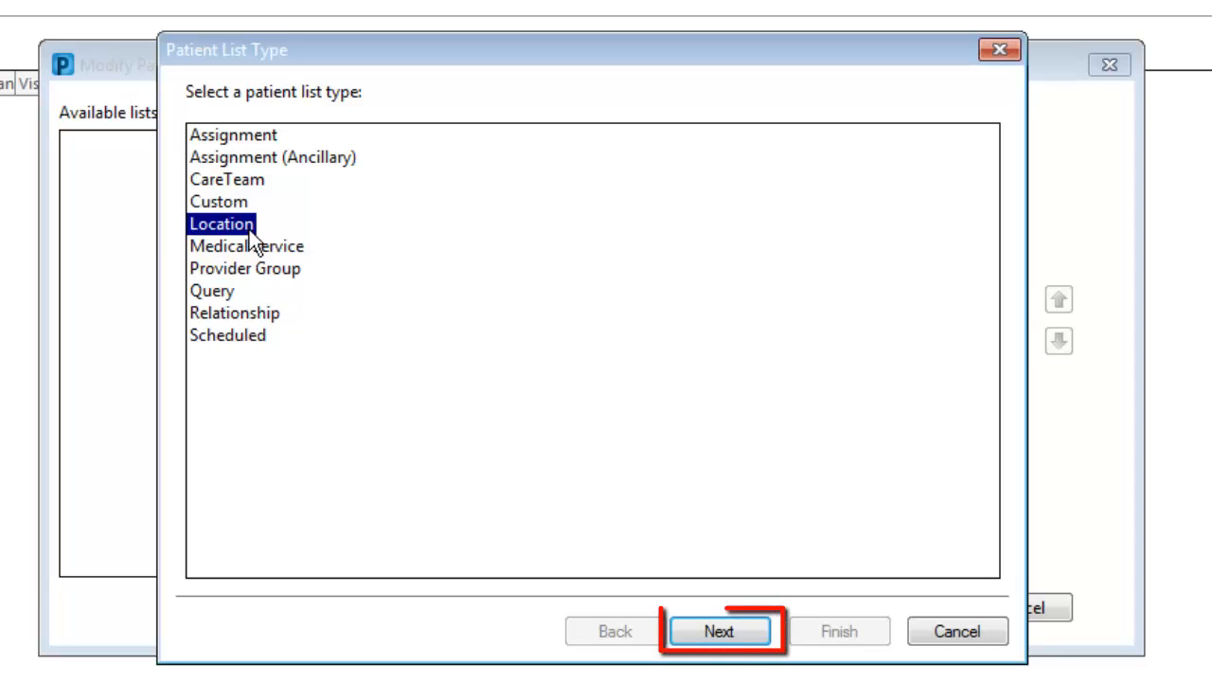
left_click(730, 633)
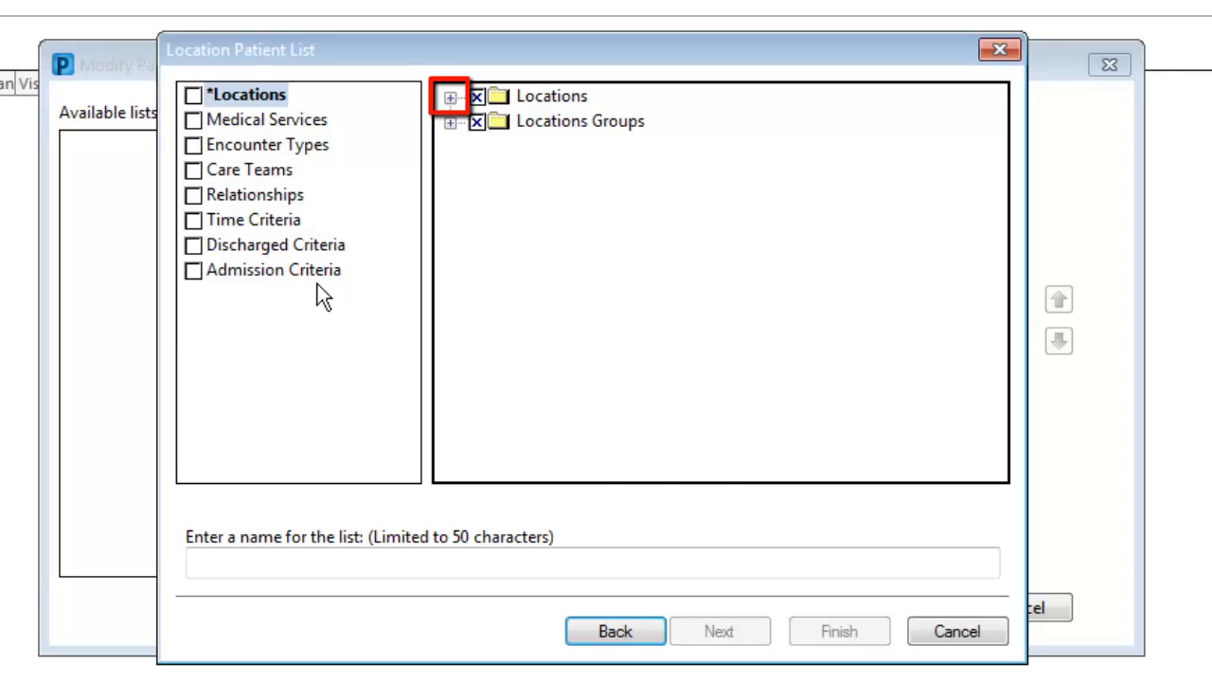
left_click(449, 98)
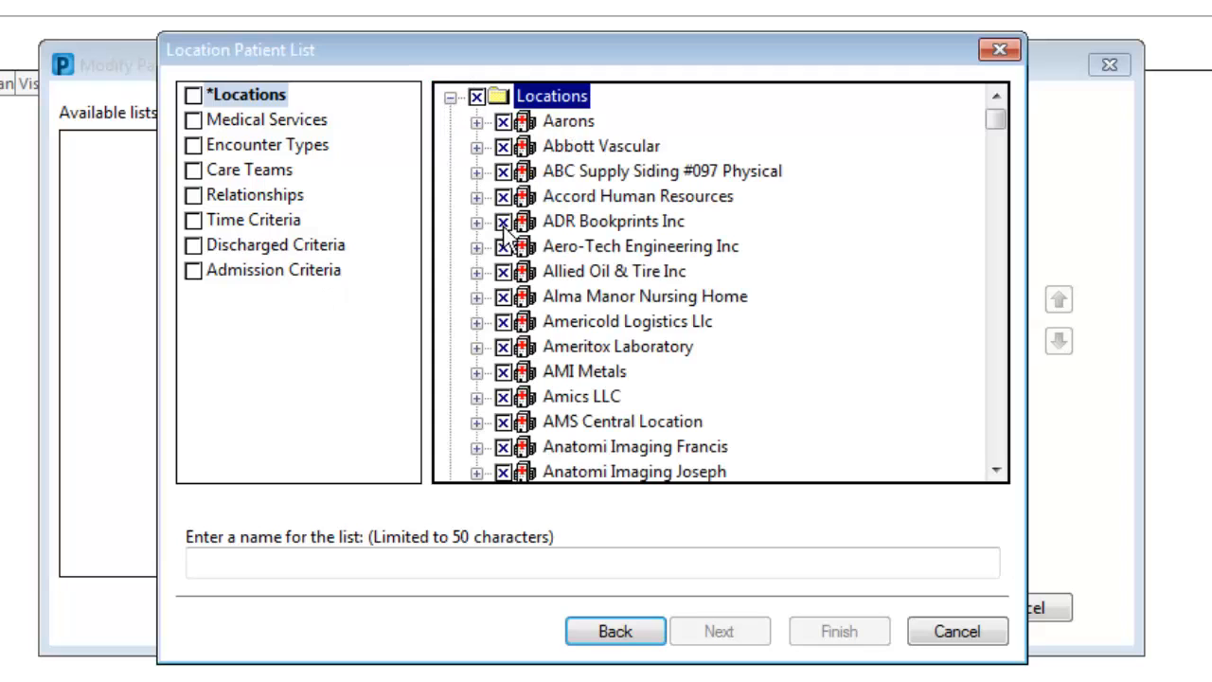
left_click_drag(997, 123, 1038, 413)
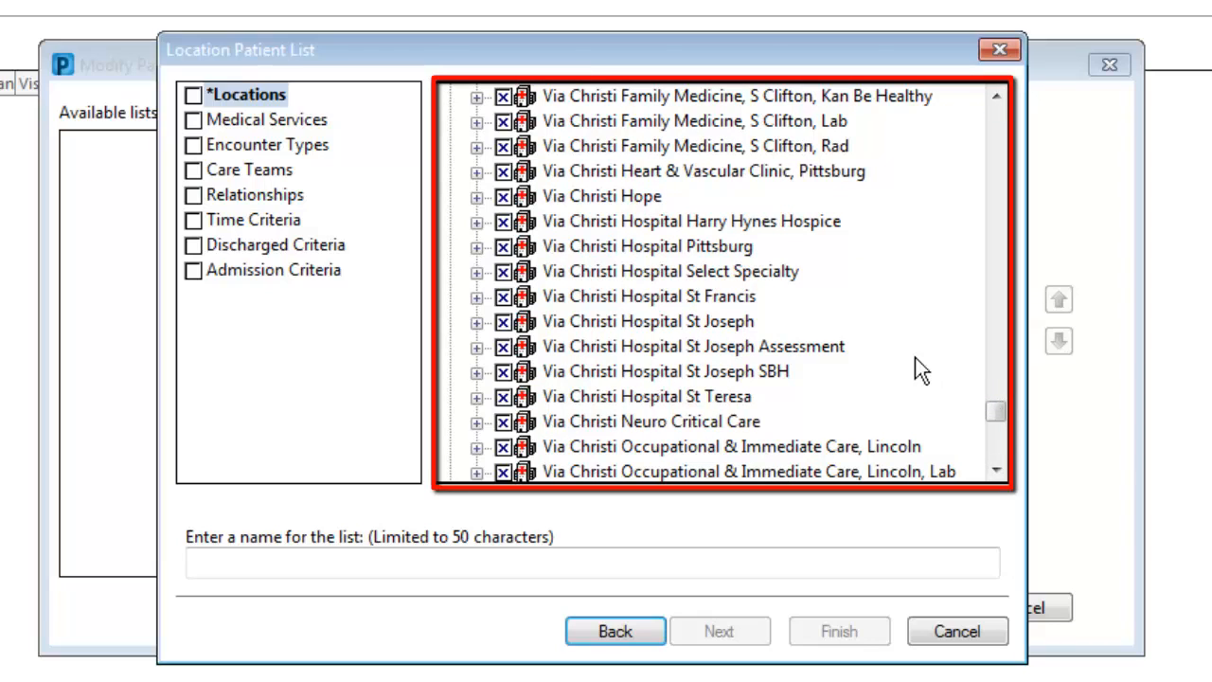
left_click(477, 322)
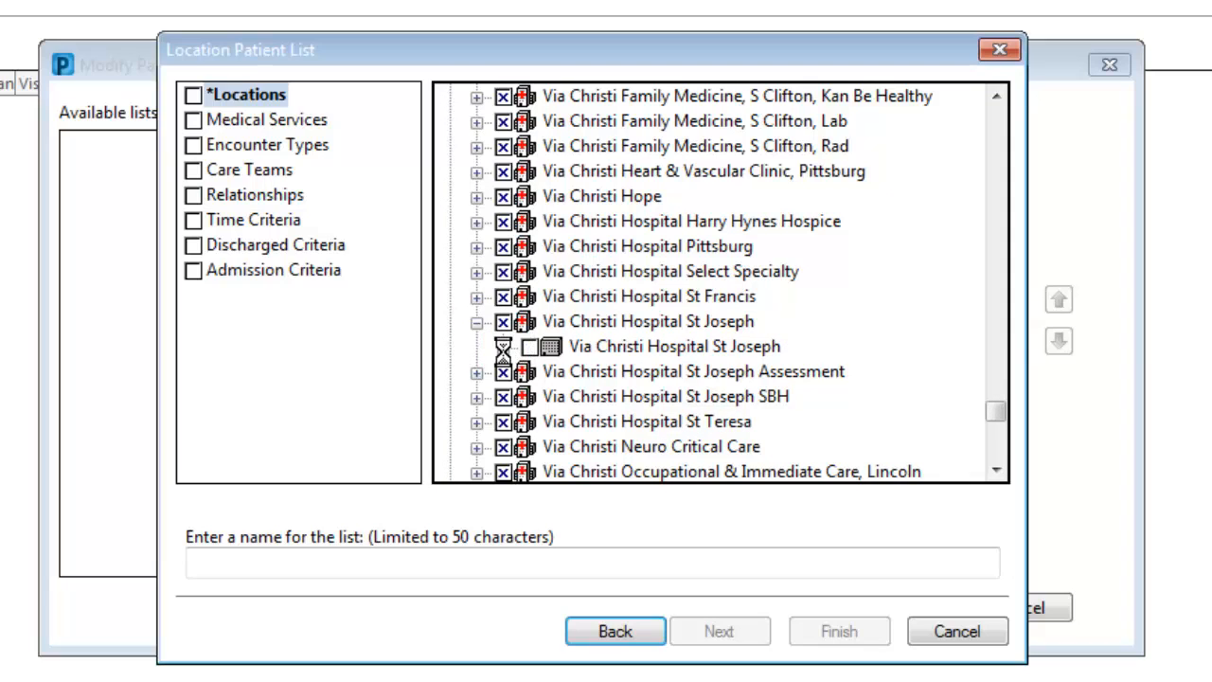
left_click(503, 347)
left_click_drag(996, 376, 996, 383)
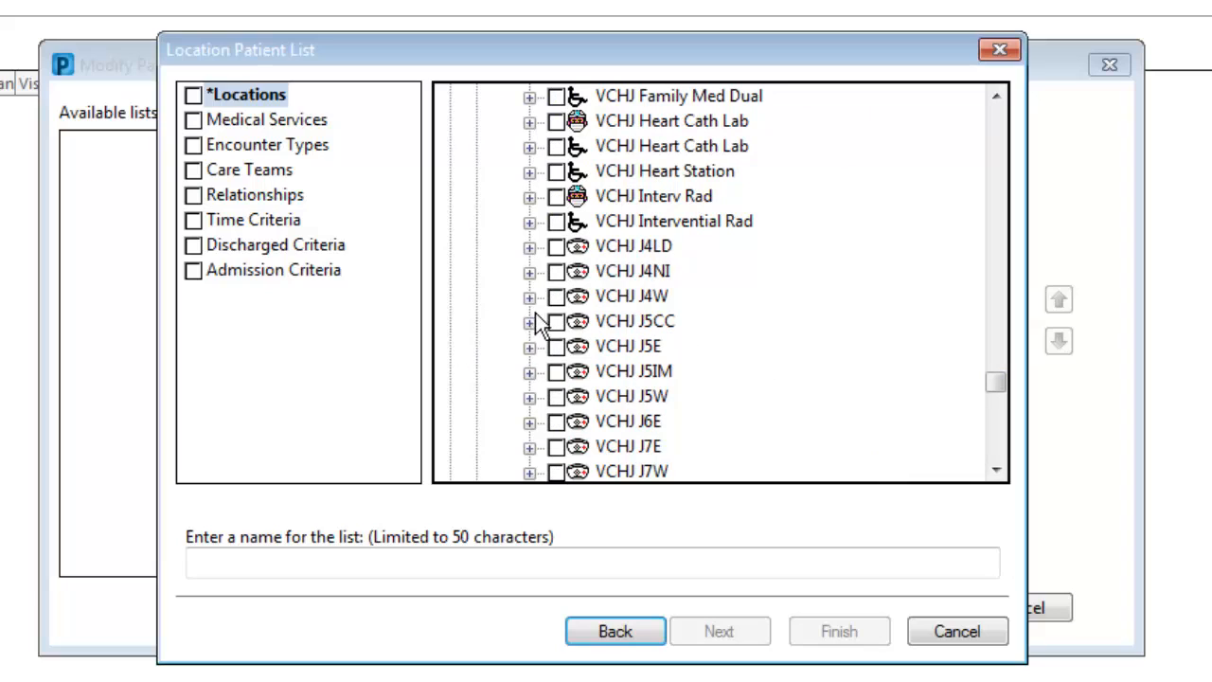
left_click(556, 347)
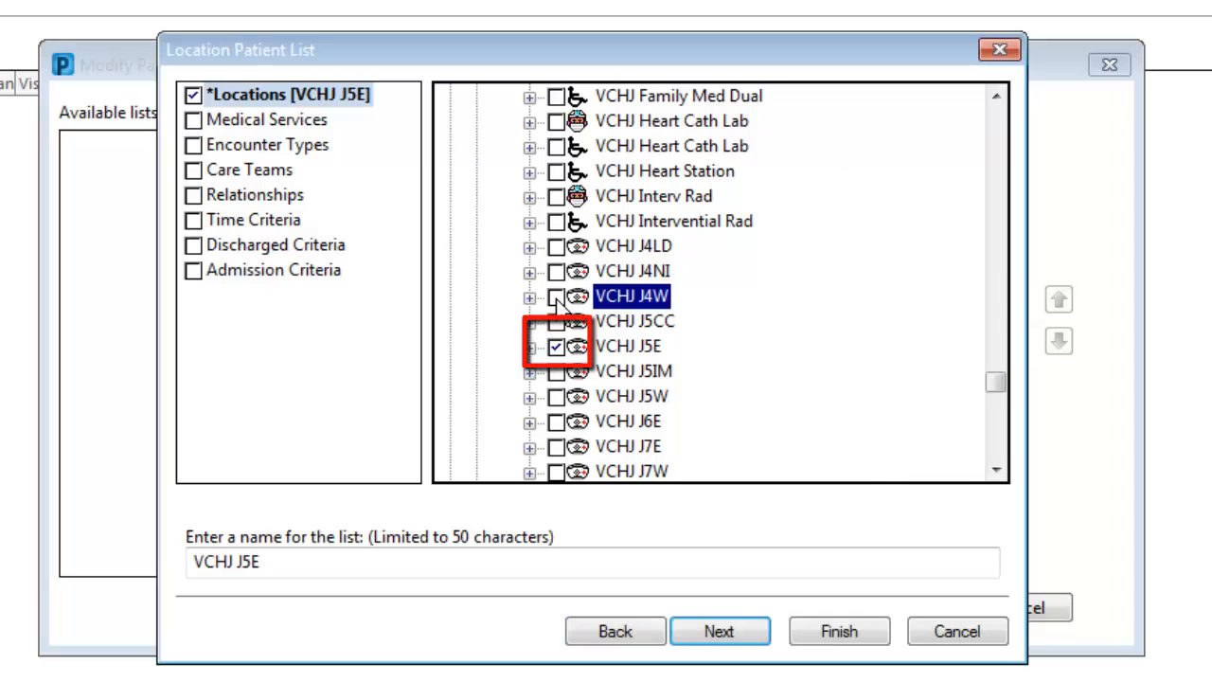
left_click(837, 636)
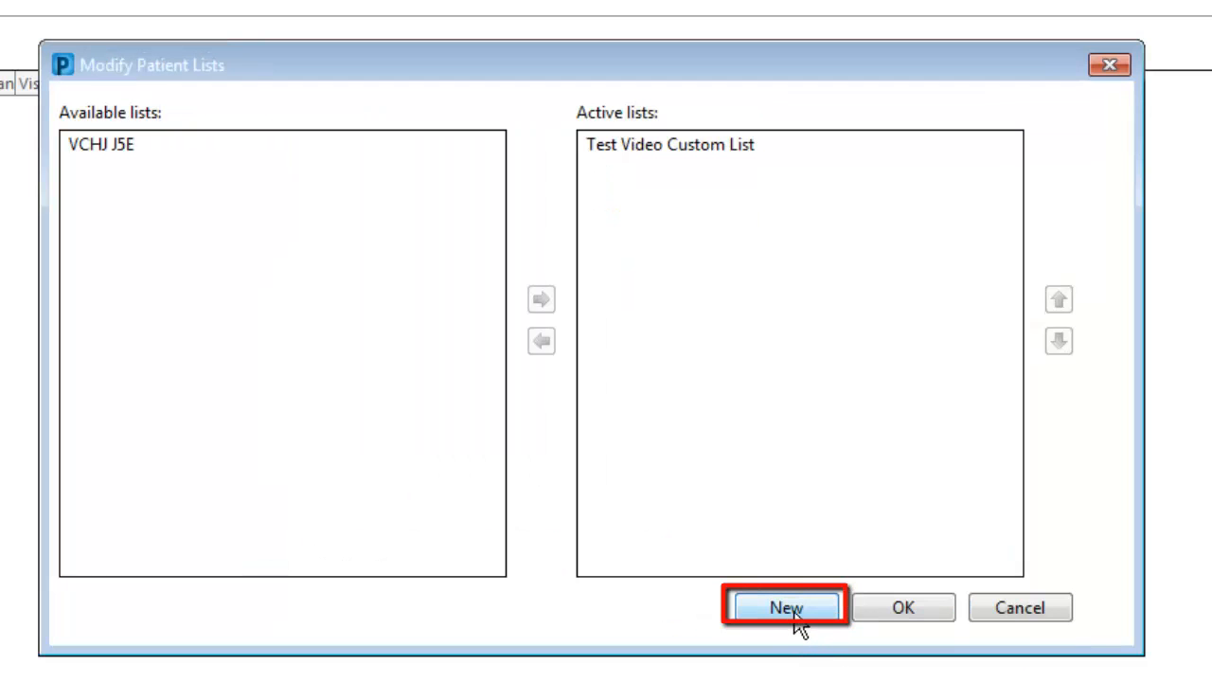
Step: Create a Medical Service patient list covering Medicine and Medicine-General
left_click(794, 615)
left_click(267, 247)
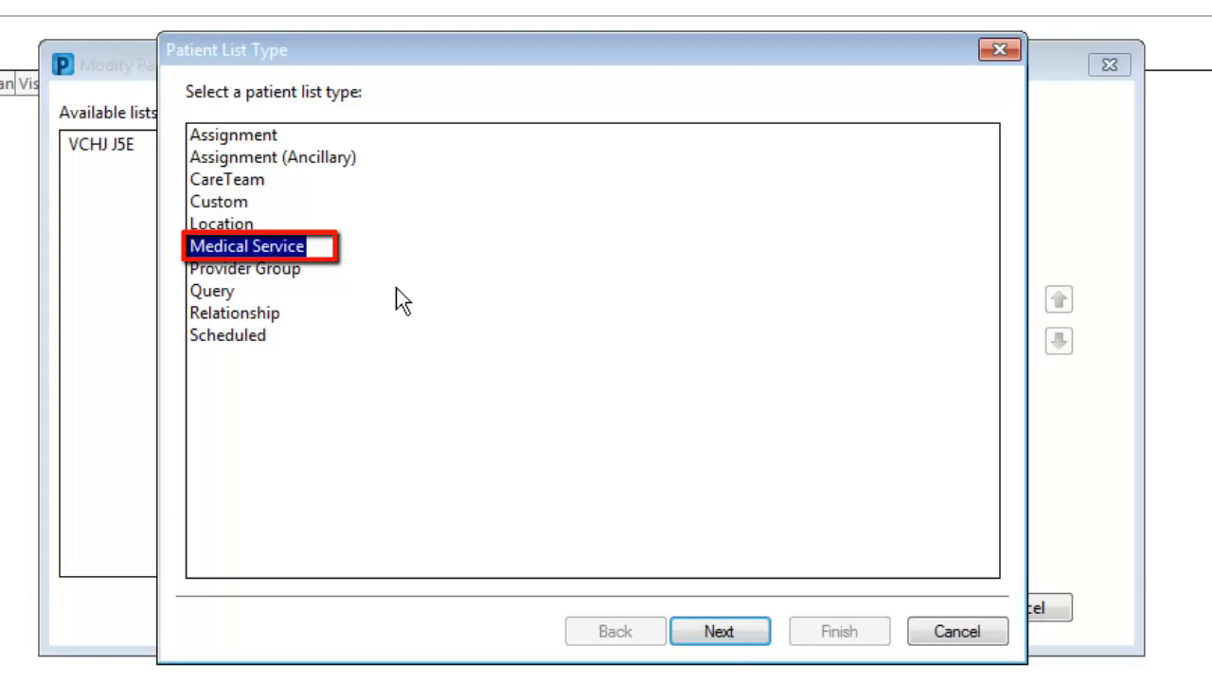
left_click(719, 631)
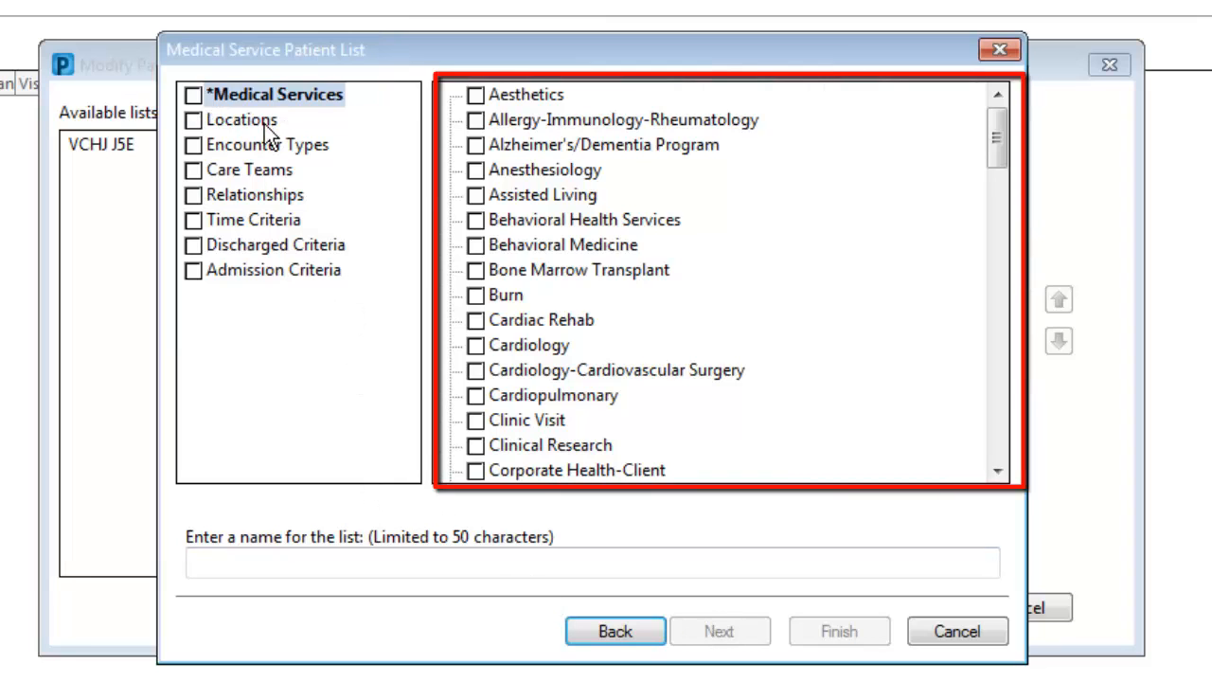
left_click_drag(996, 142, 1002, 294)
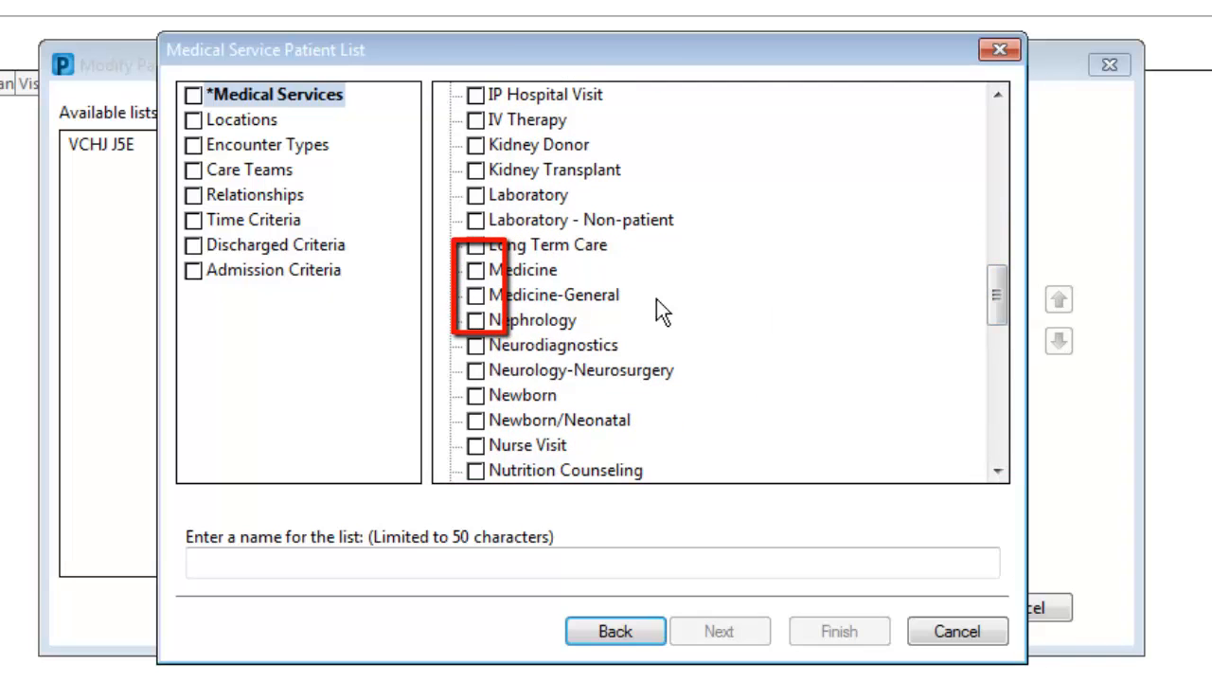
left_click(476, 270)
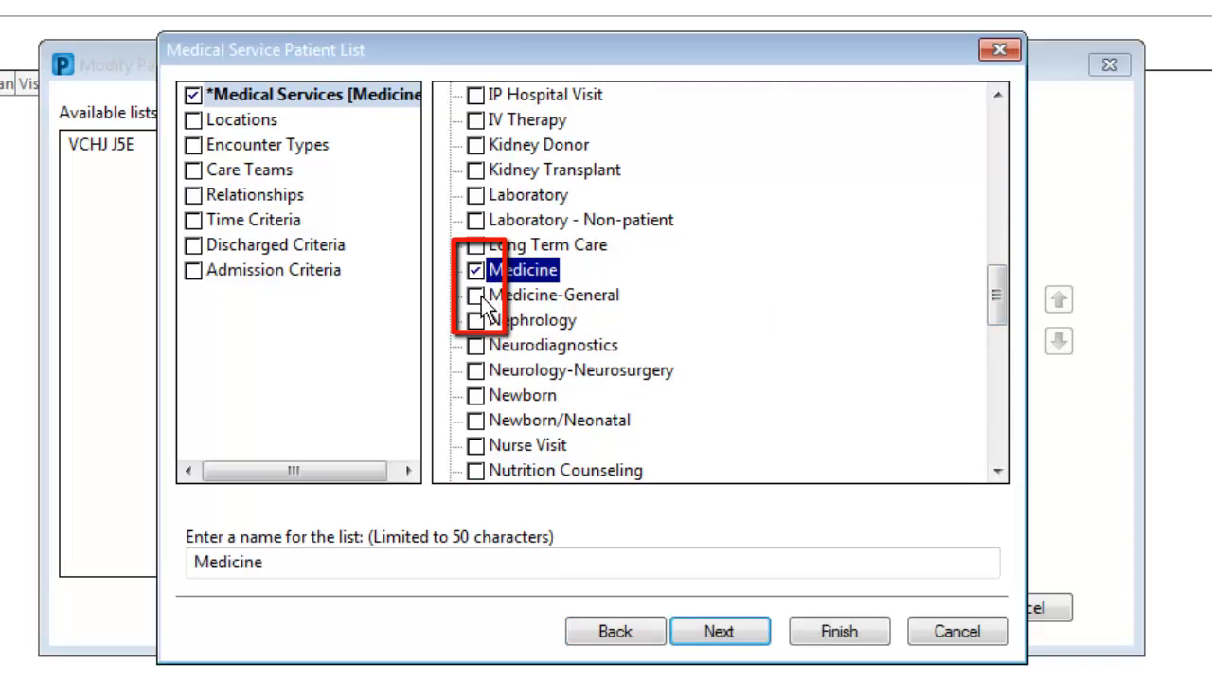
left_click(475, 295)
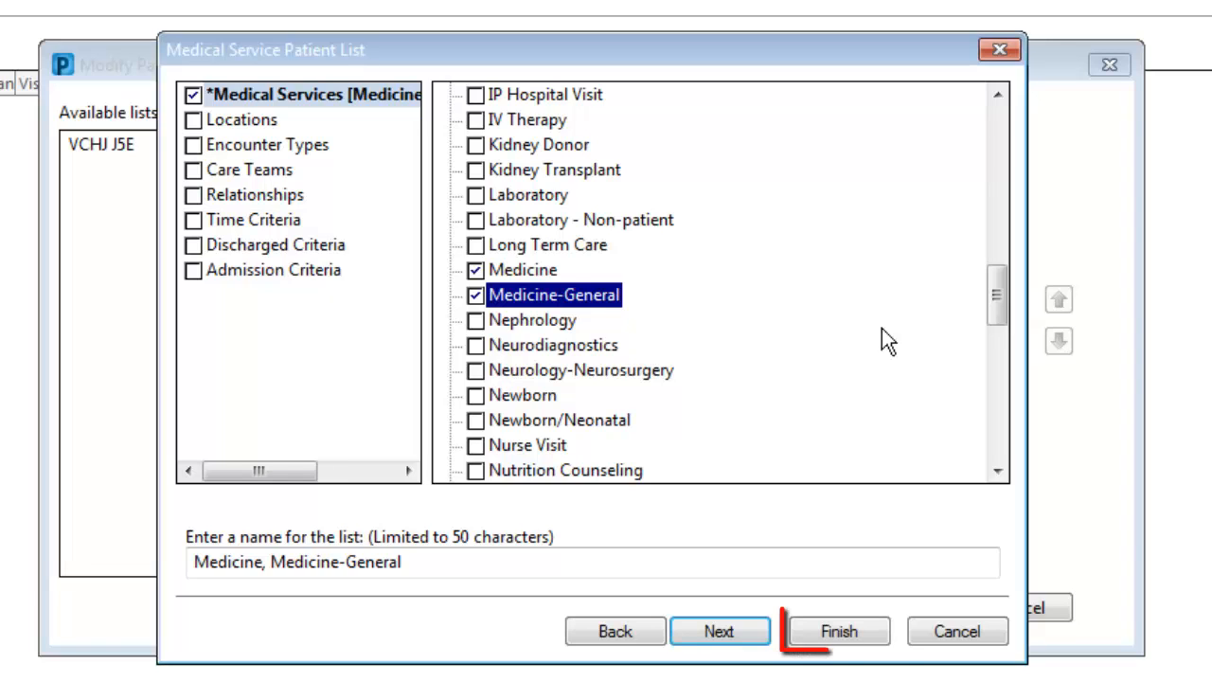
left_click(824, 629)
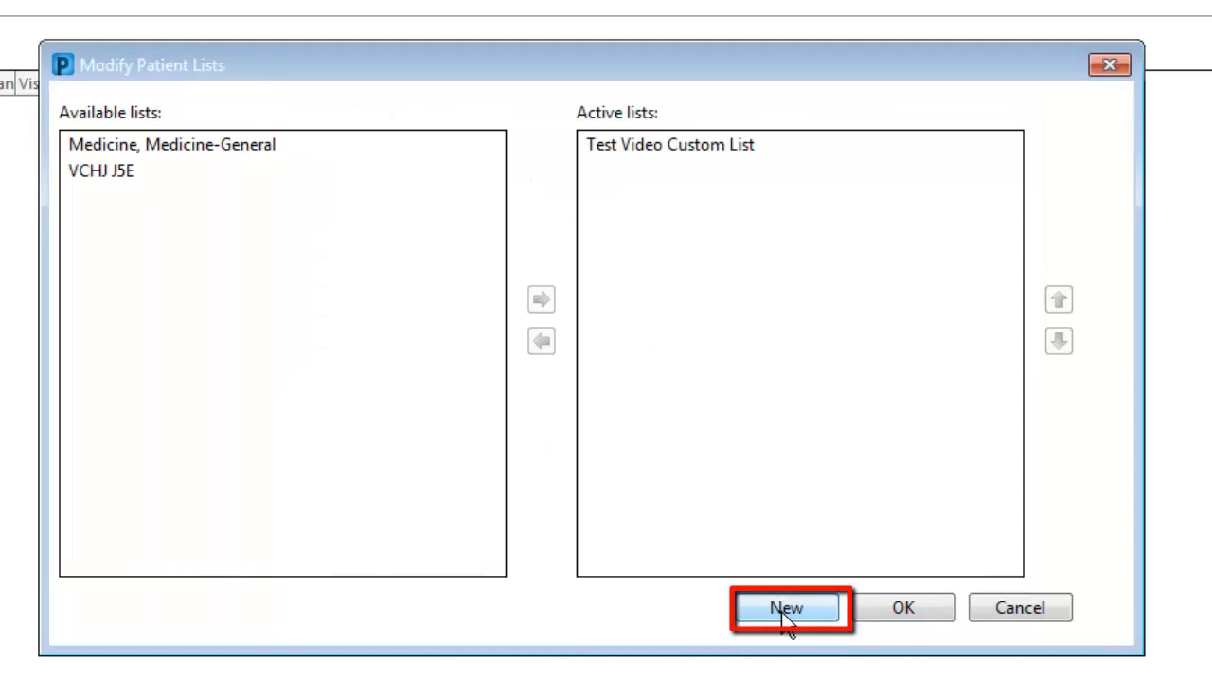
Step: Start a new Relationship patient list with All Lifetime Relationships and All Visit Relationships selected
left_click(782, 611)
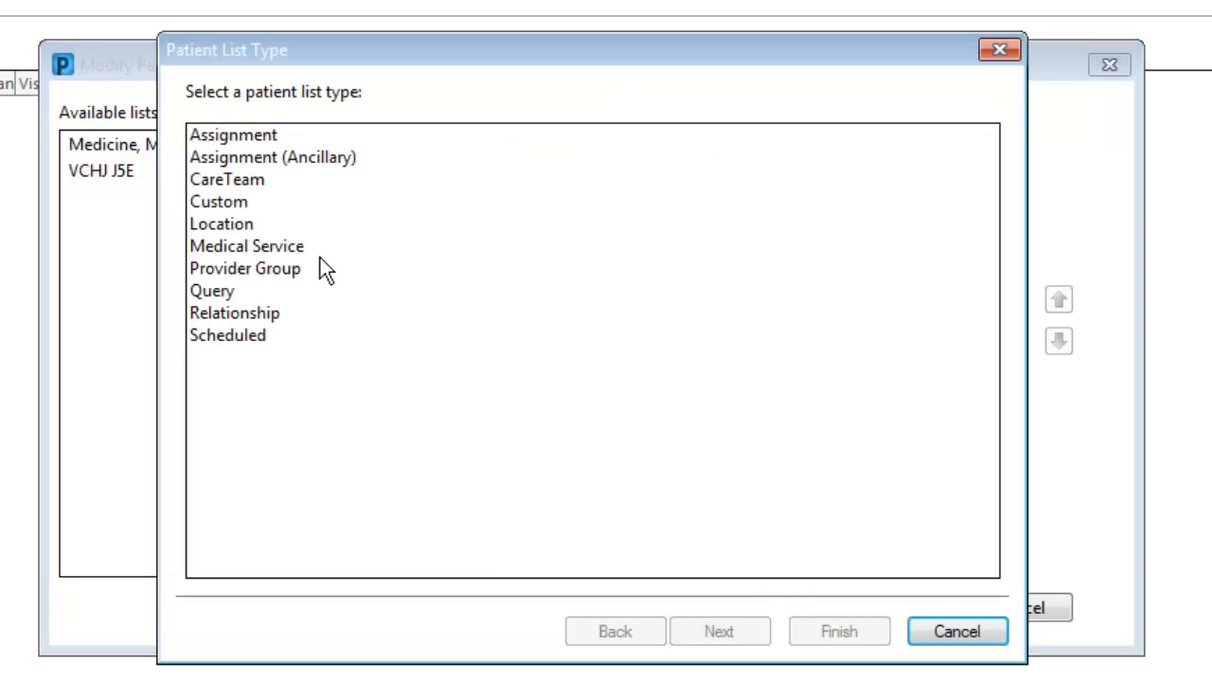
left_click(266, 315)
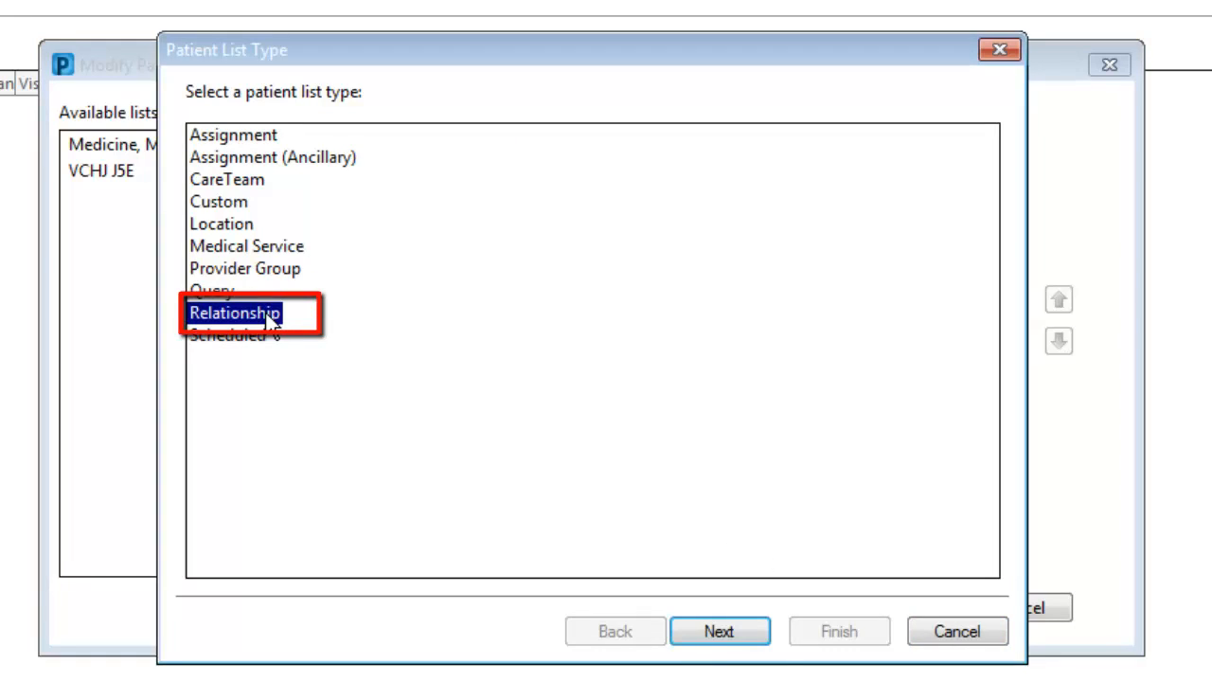
left_click(717, 634)
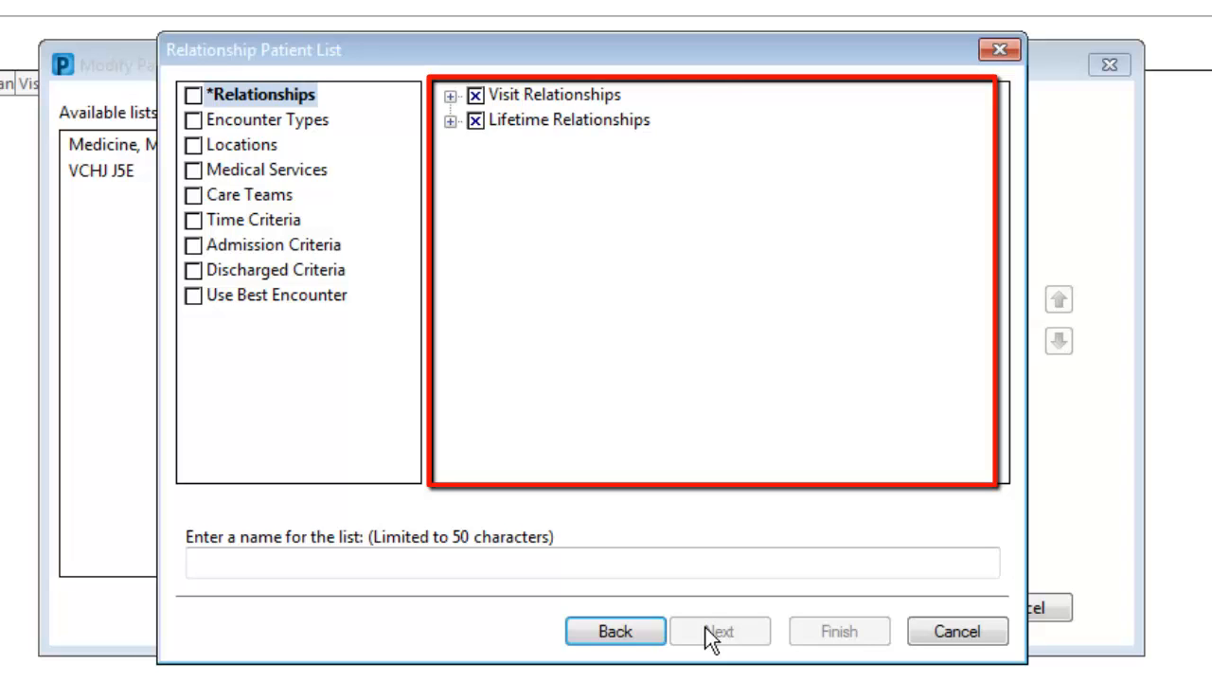
left_click(450, 120)
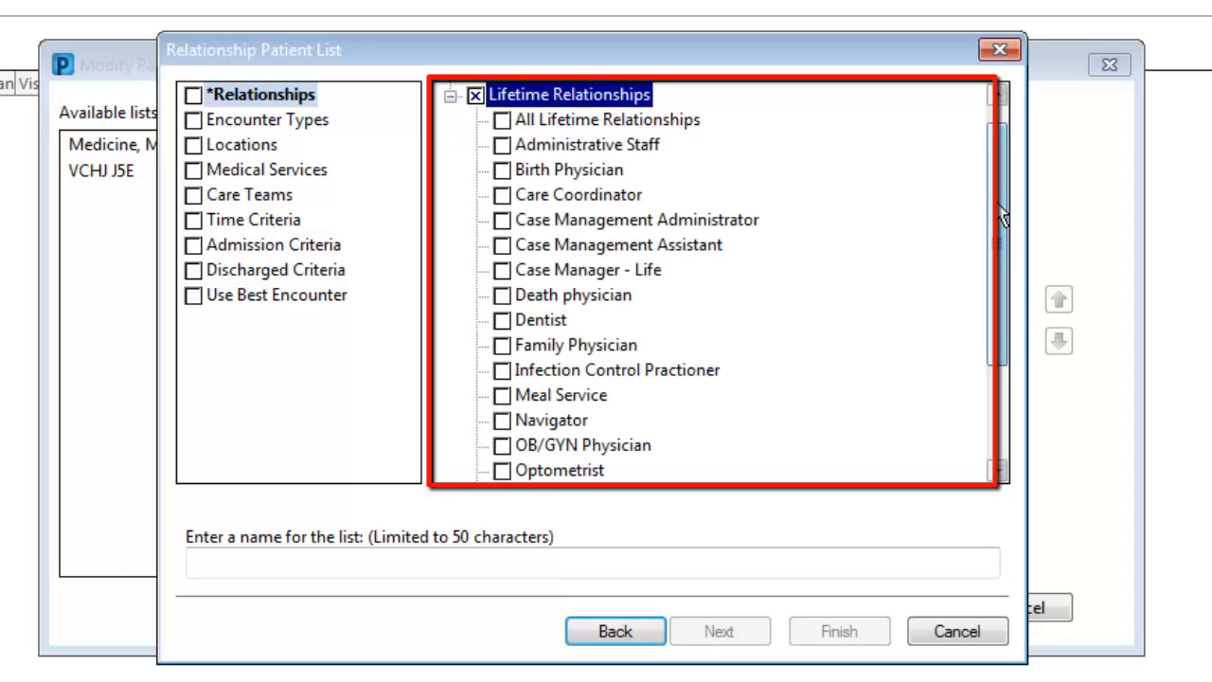
left_click_drag(991, 217, 1021, 167)
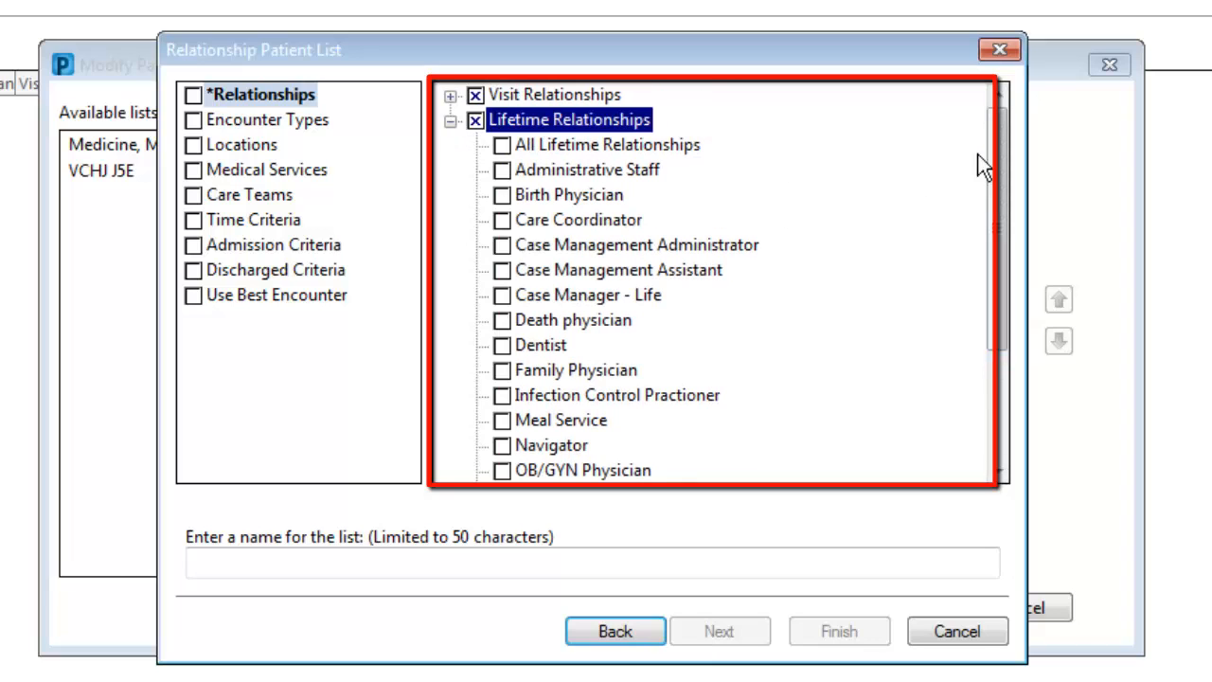
left_click(501, 145)
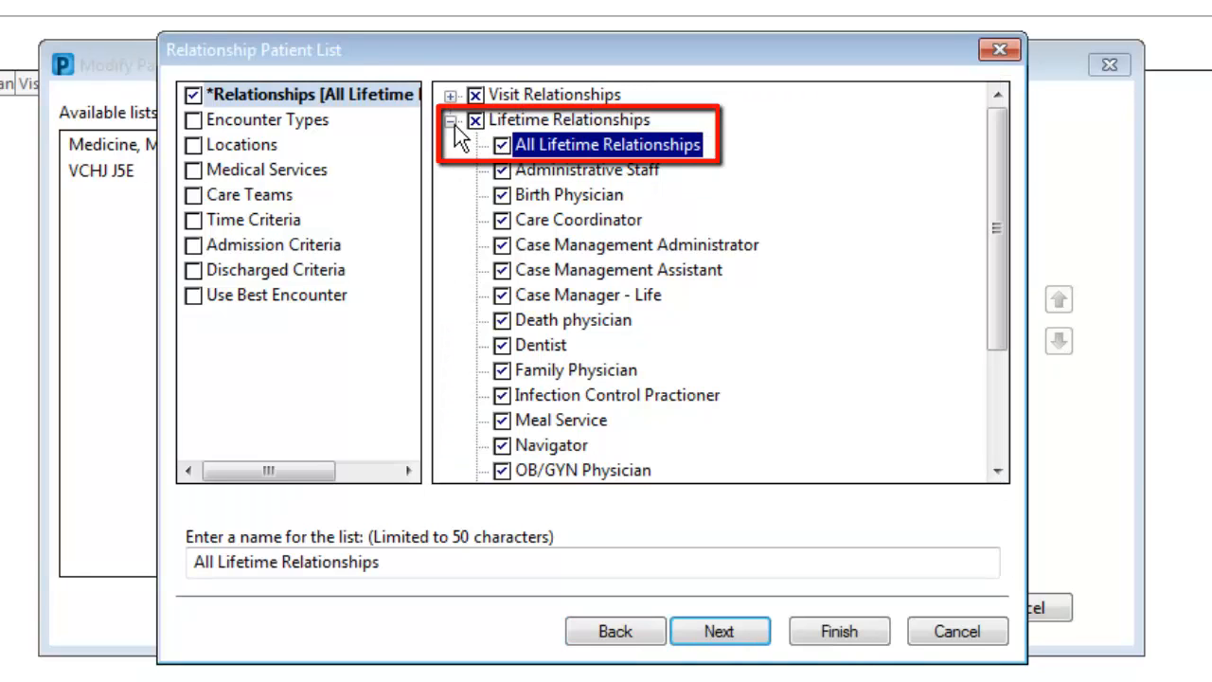
left_click(451, 96)
left_click(504, 122)
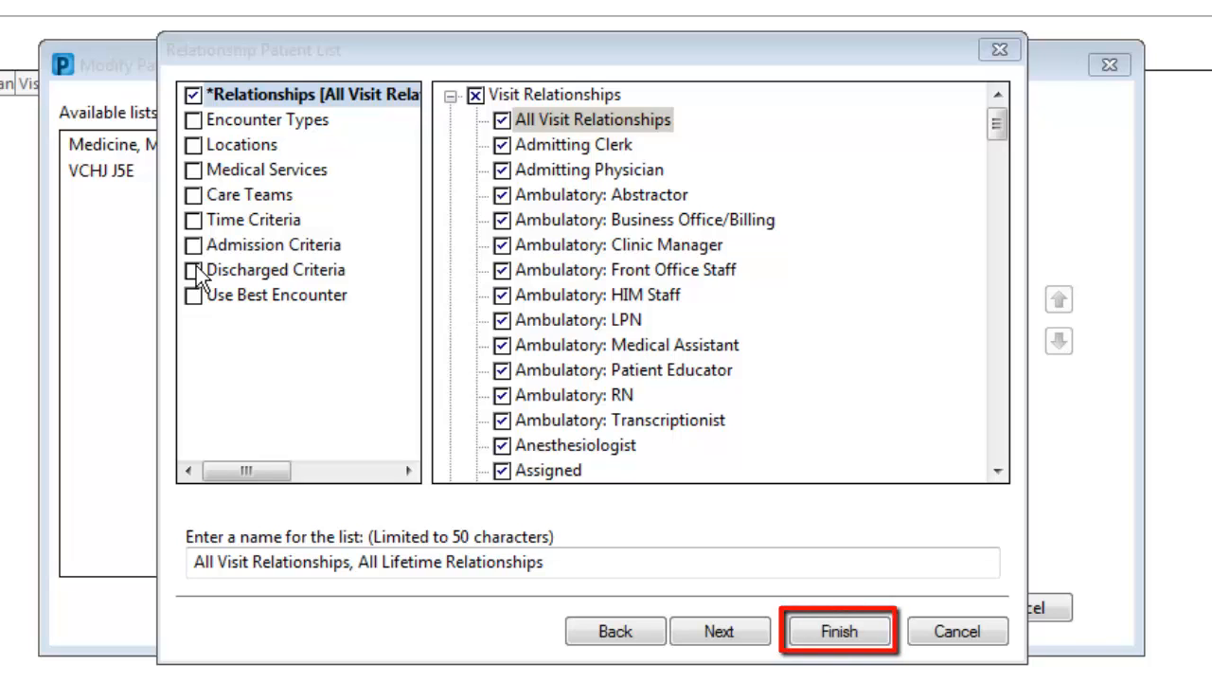
Step: Finish the Relationship list, then move it, the Medicine list and VCHJ J5E into the active lists
left_click(848, 634)
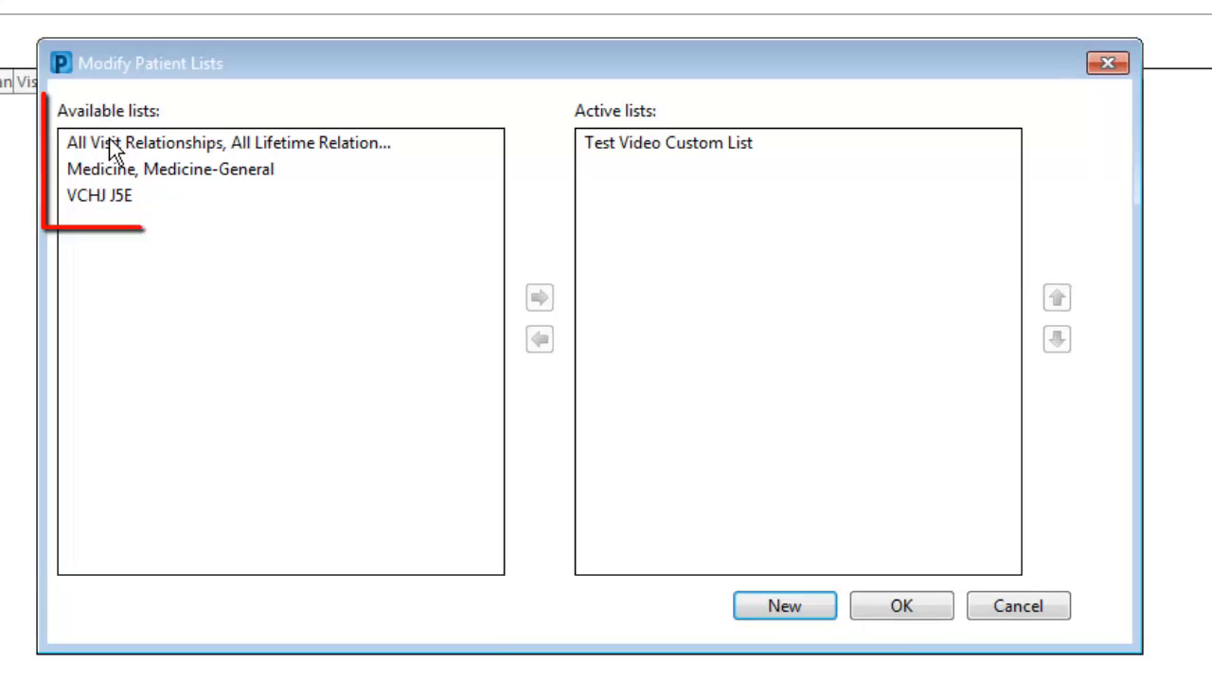
left_click(110, 142)
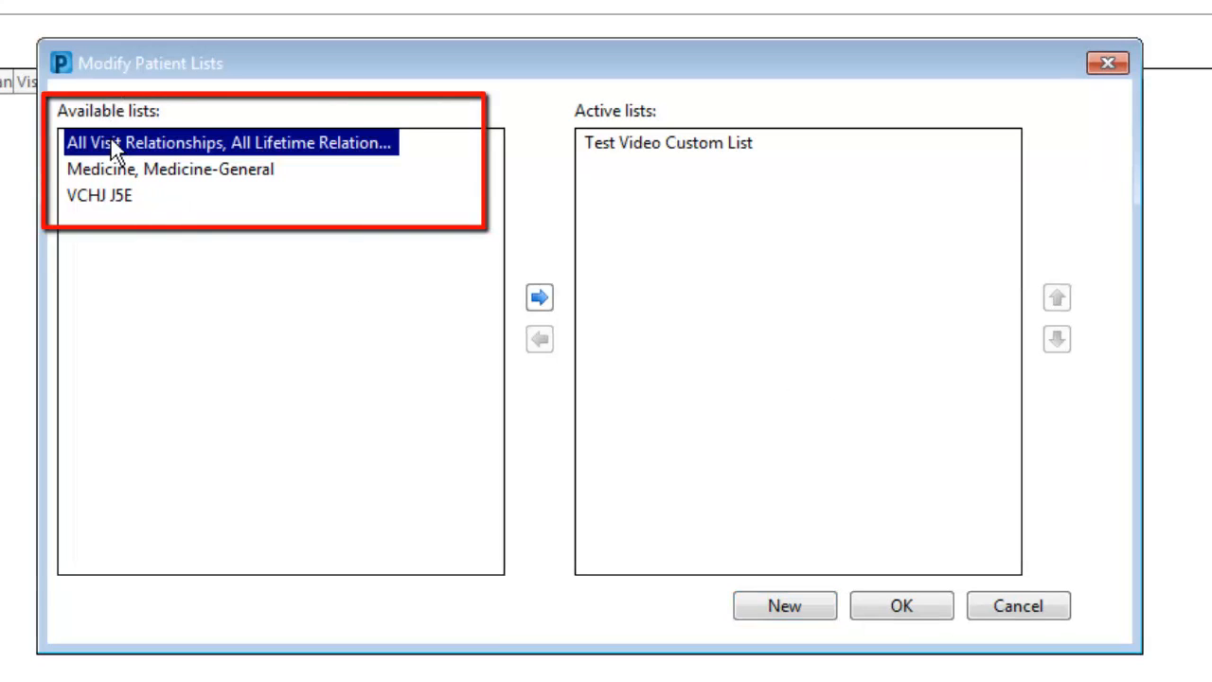
left_click(540, 297)
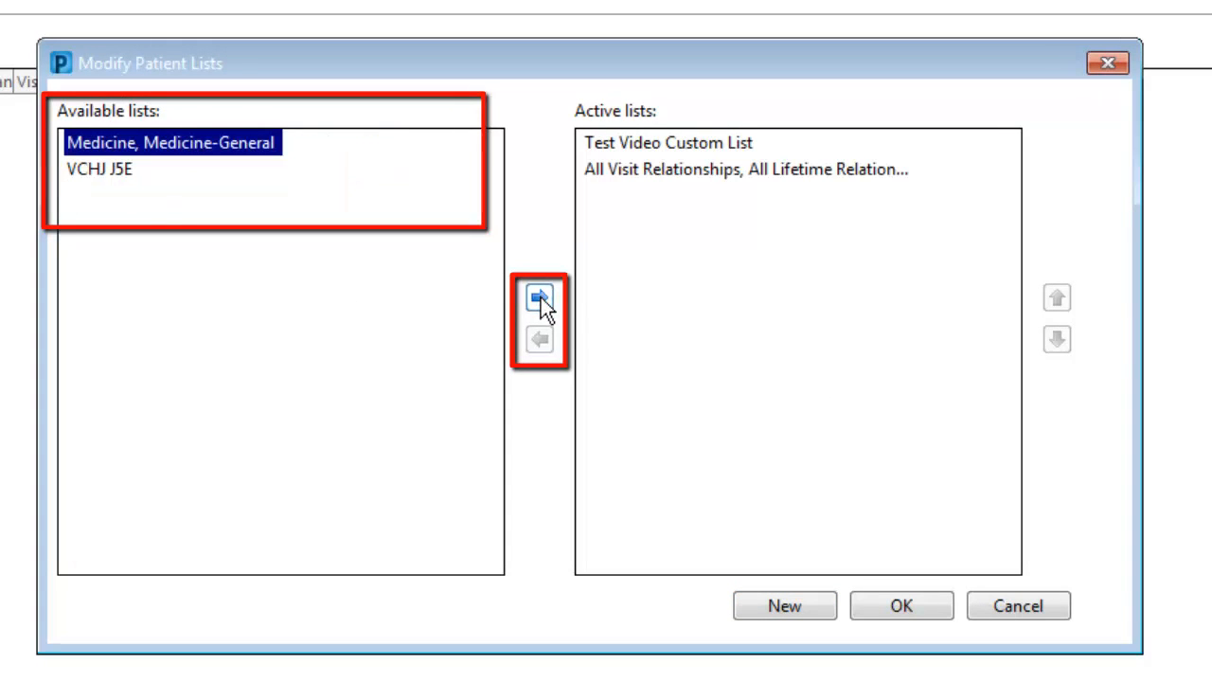
left_click(541, 297)
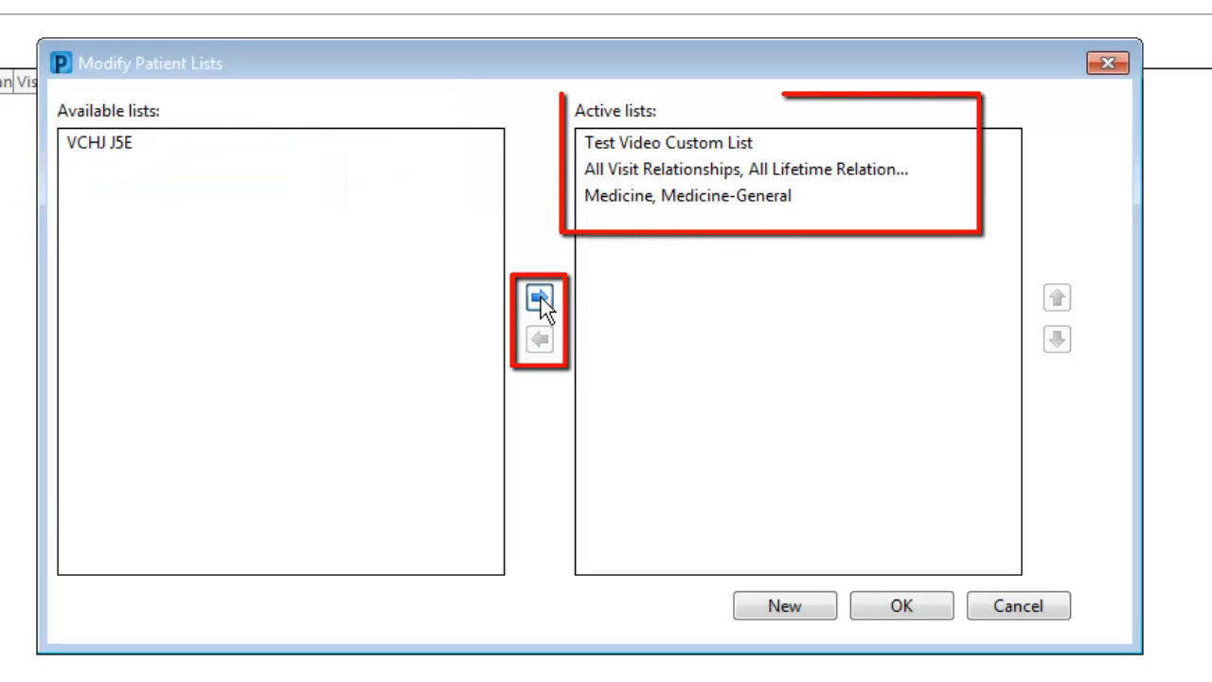
left_click(540, 297)
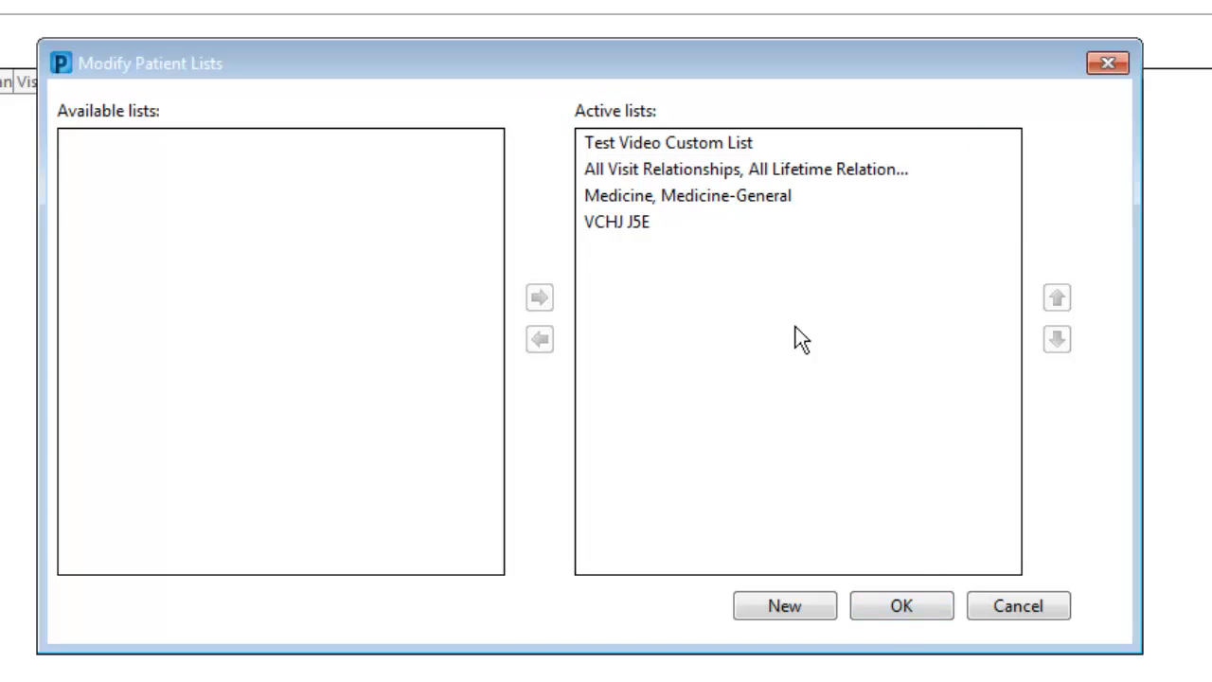
Step: Move VCHJ J5E up to second place in the active lists and apply the changes
left_click(629, 226)
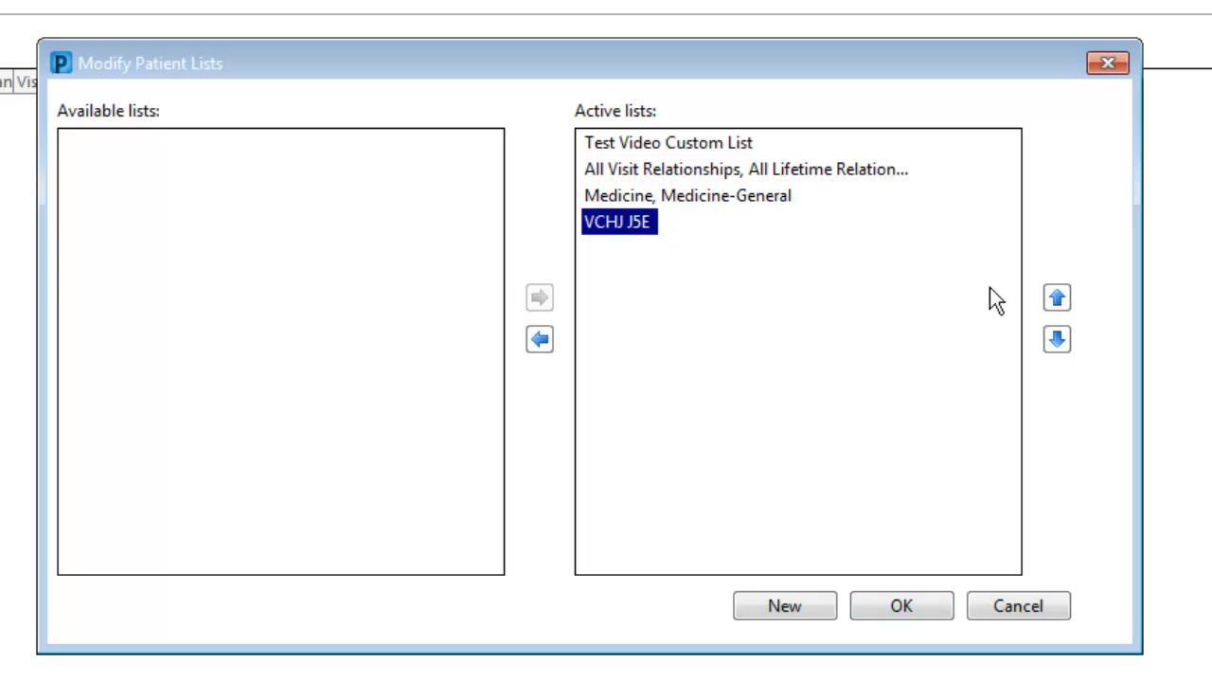
left_click(1056, 299)
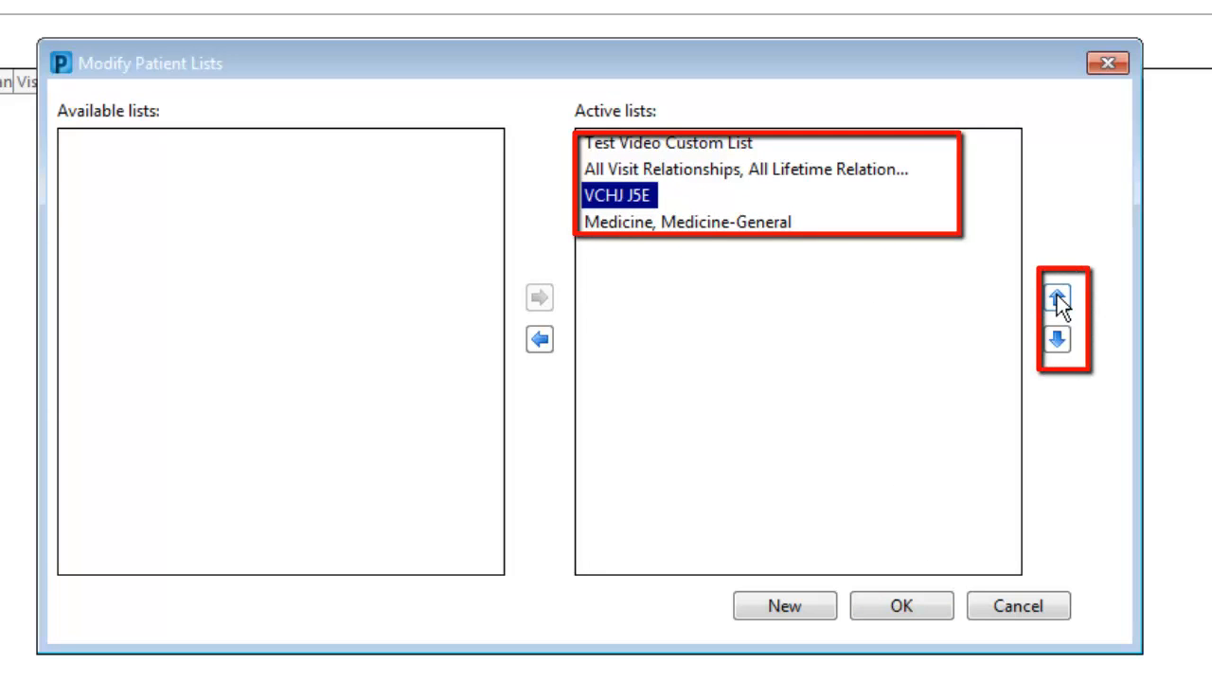
left_click(1056, 295)
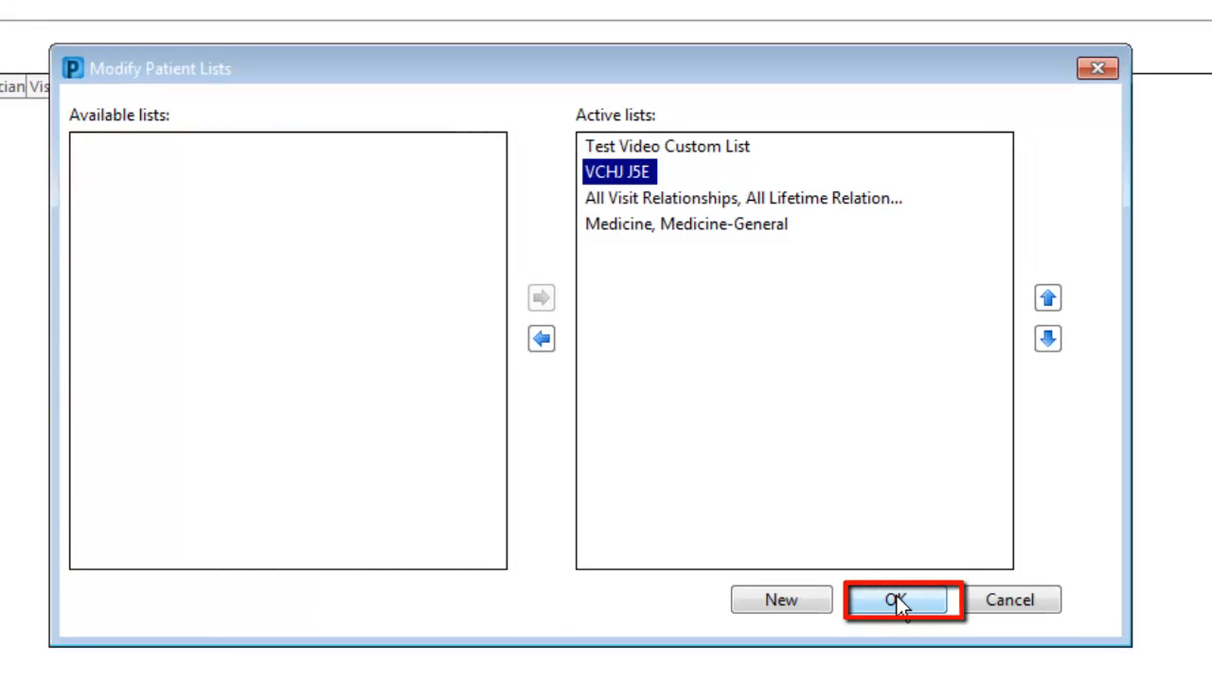
left_click(897, 599)
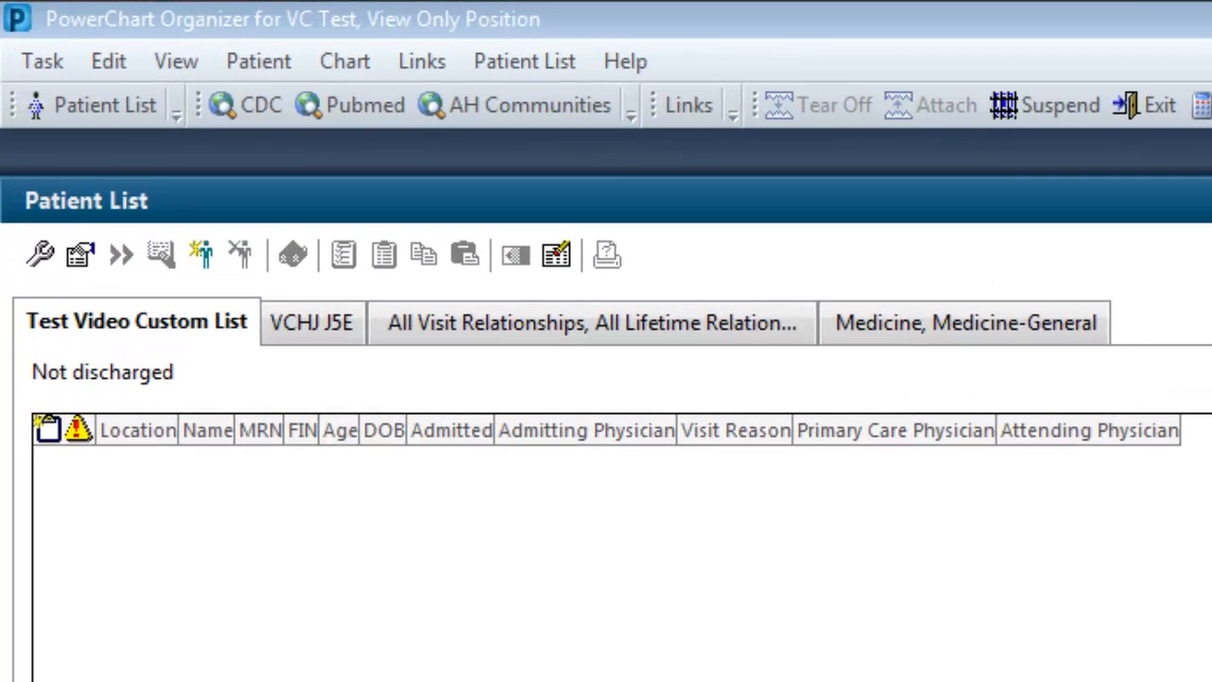
Step: Open each patient list tab in turn to review the patients it shows
left_click(313, 327)
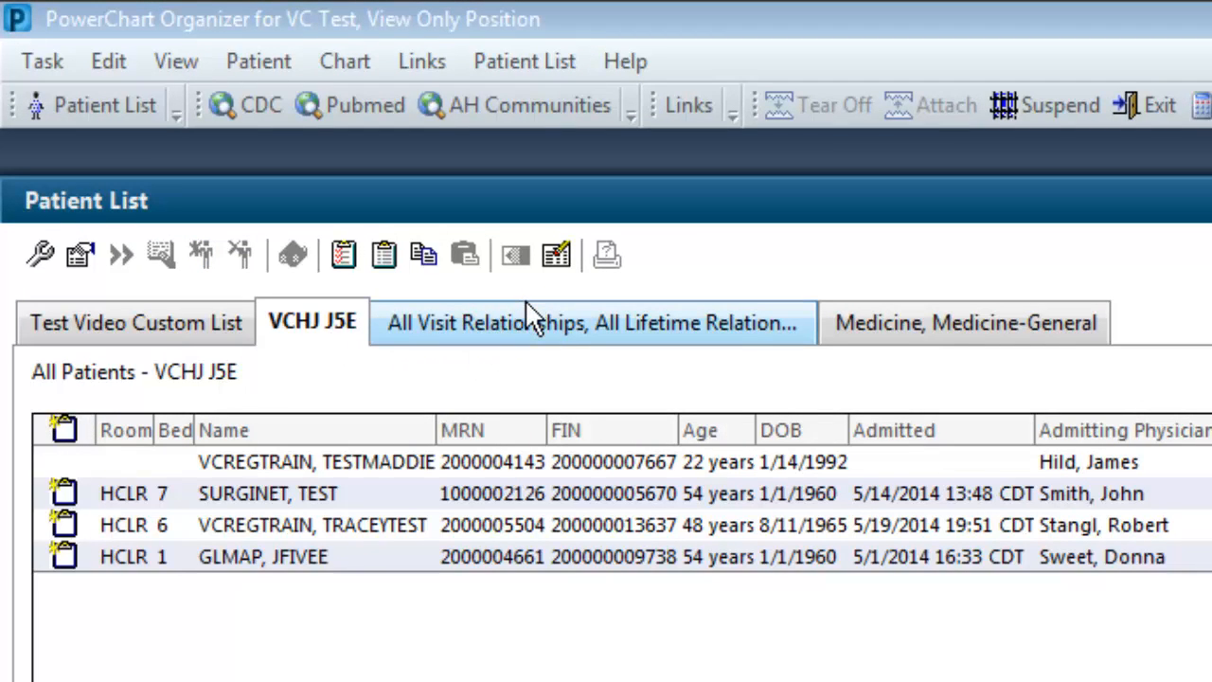
left_click(526, 326)
left_click(956, 327)
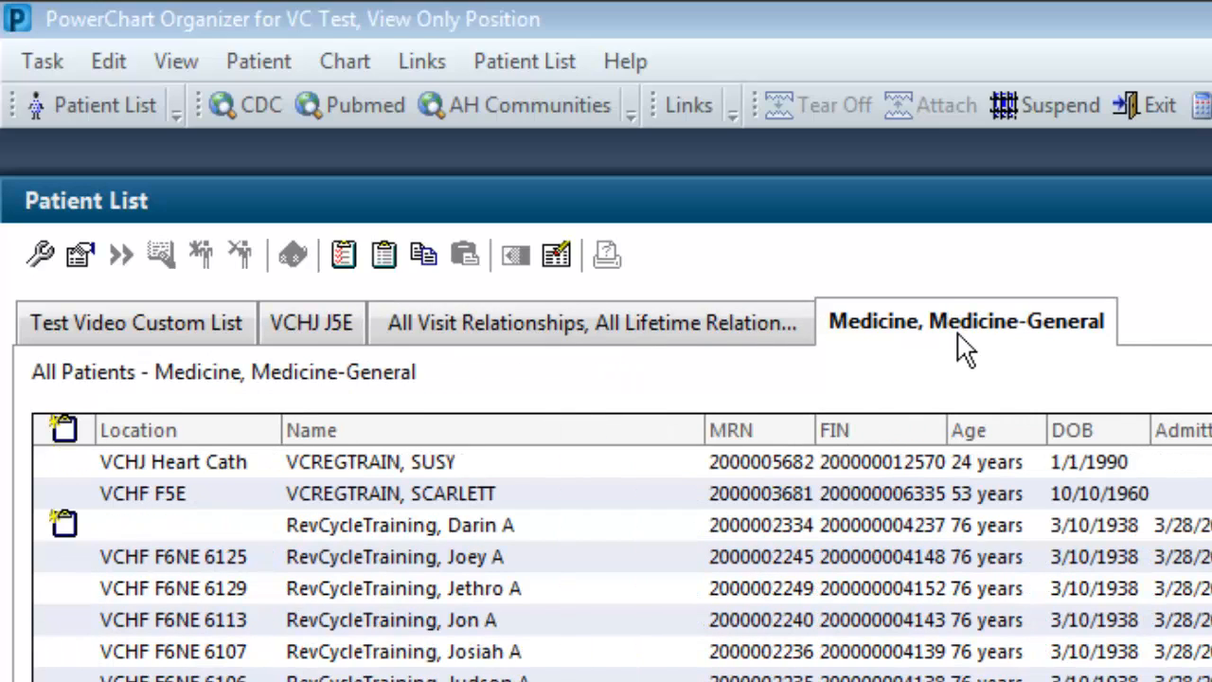
left_click(191, 325)
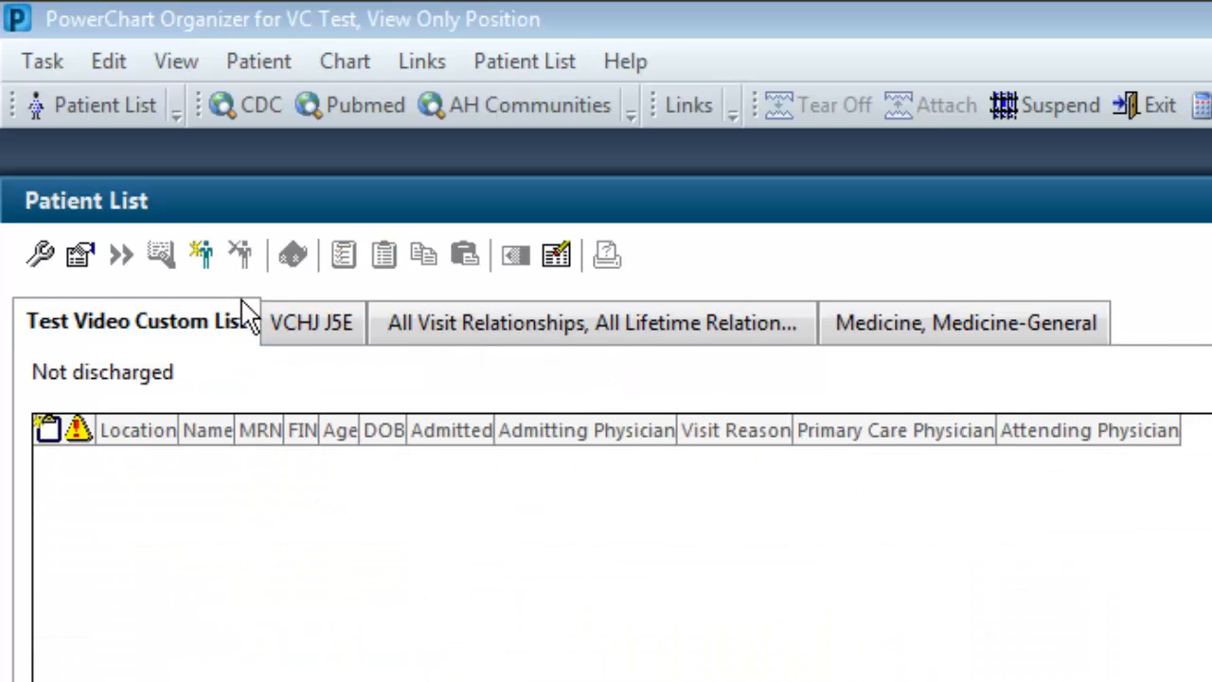